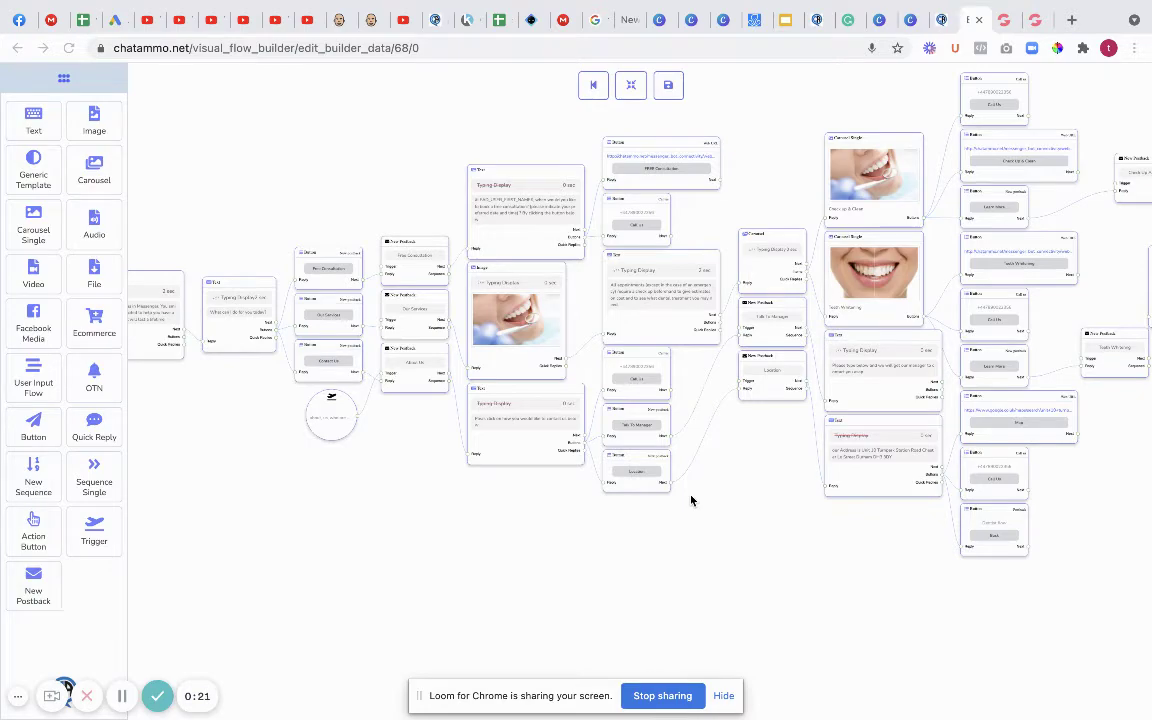
Pan across the existing dentist flow to survey its Text, Button and Postback nodes.
scroll(449, 458, "down", 3)
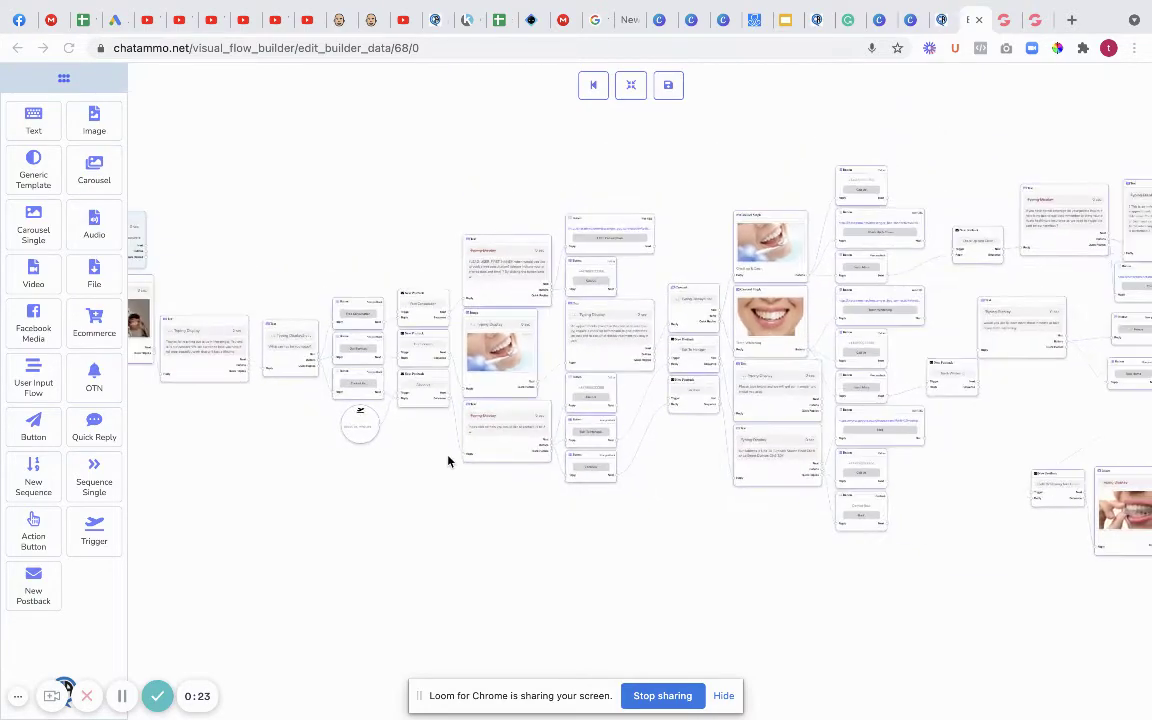
scroll(448, 461, "up", 5)
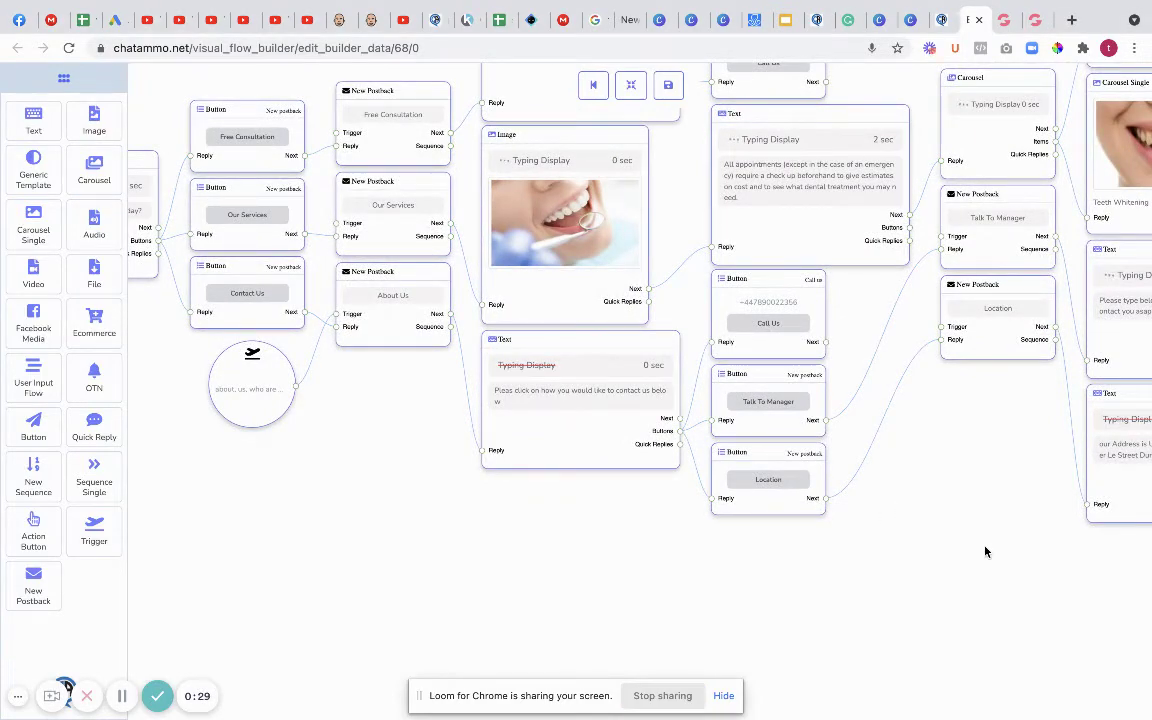
left_click_drag(985, 552, 460, 566)
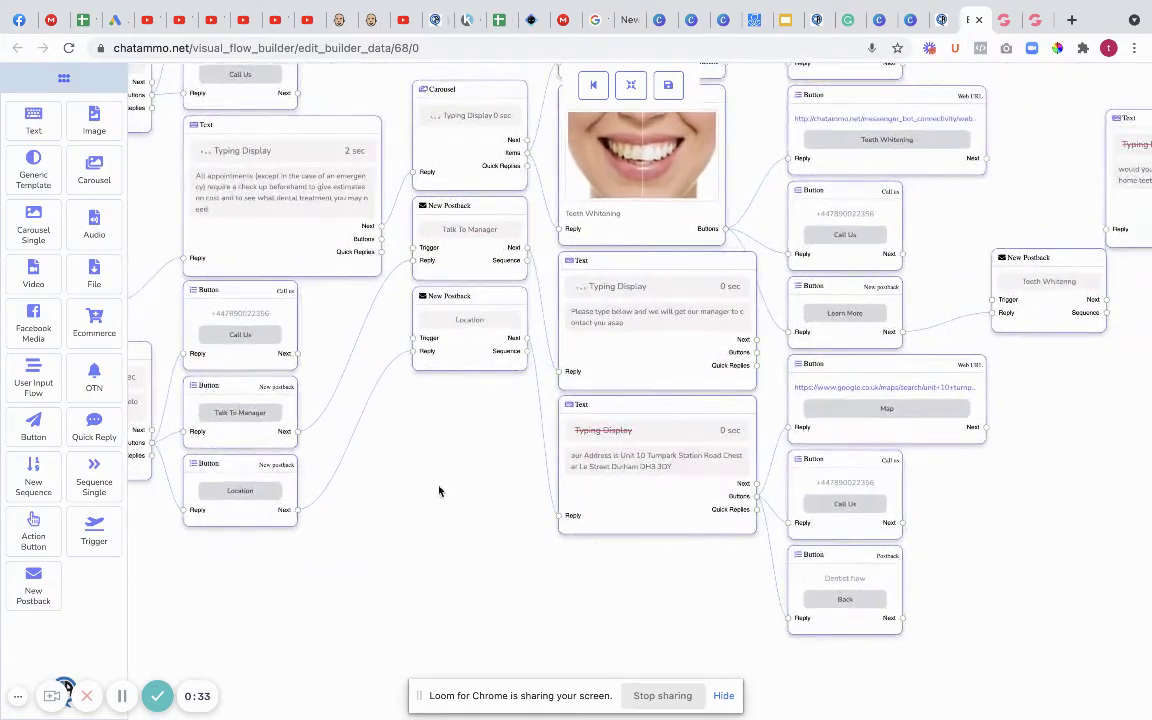
left_click_drag(448, 463, 898, 604)
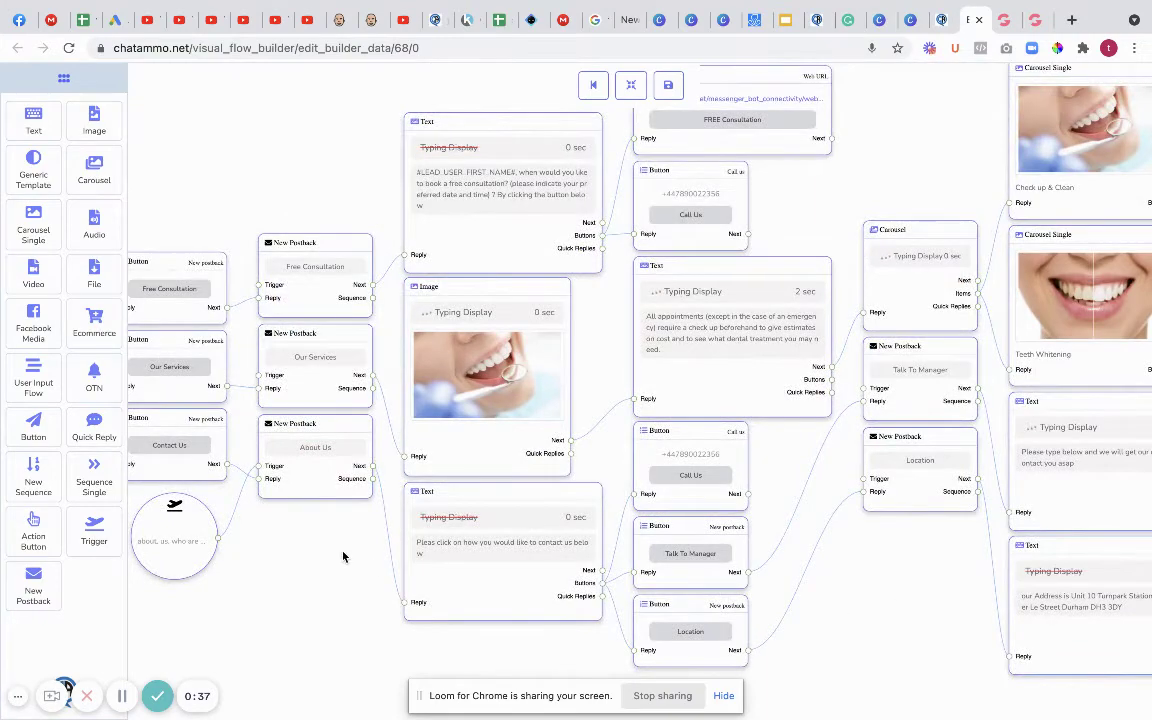
left_click_drag(342, 553, 865, 565)
left_click_drag(465, 548, 842, 555)
left_click_drag(607, 555, 452, 504)
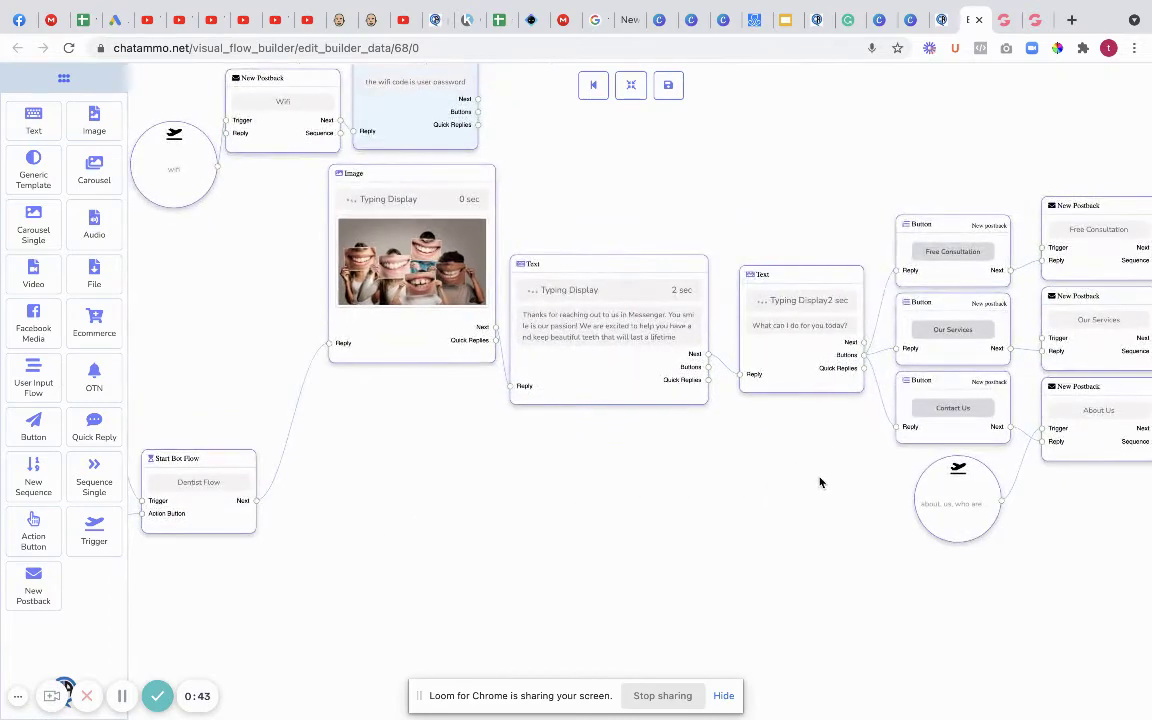
left_click_drag(1121, 586, 501, 574)
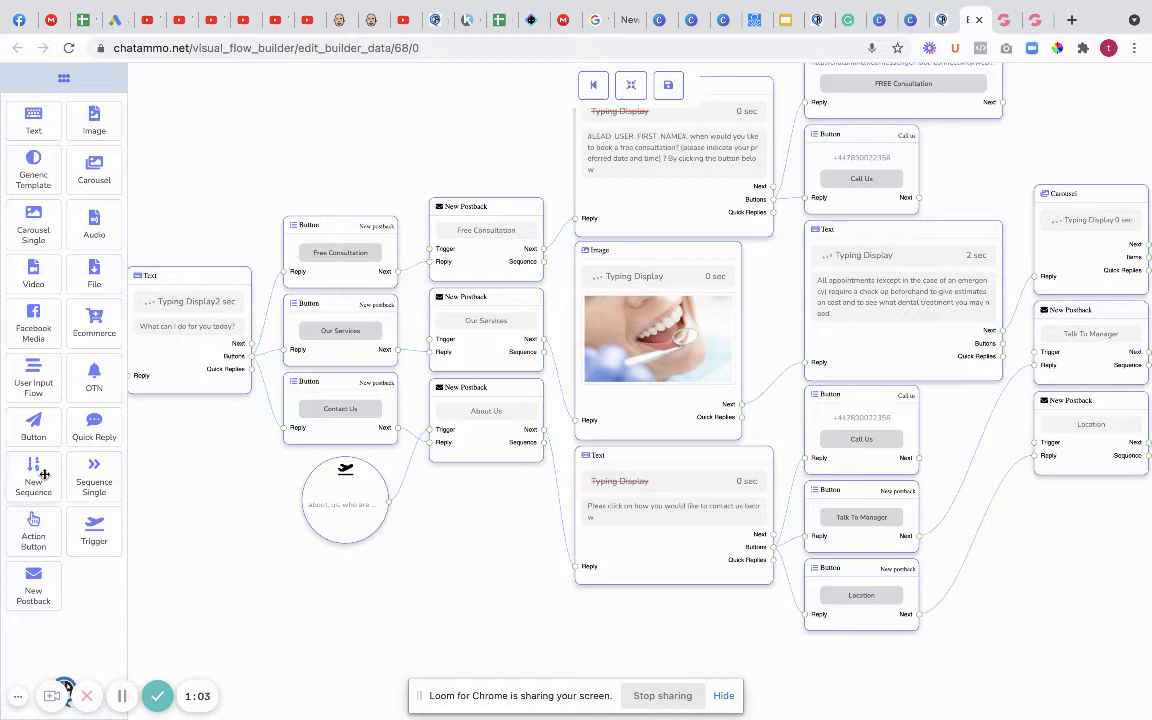
Drop a New Sequence below the trigger node and move its sequence steps beneath the flow.
left_click_drag(33, 475, 478, 572)
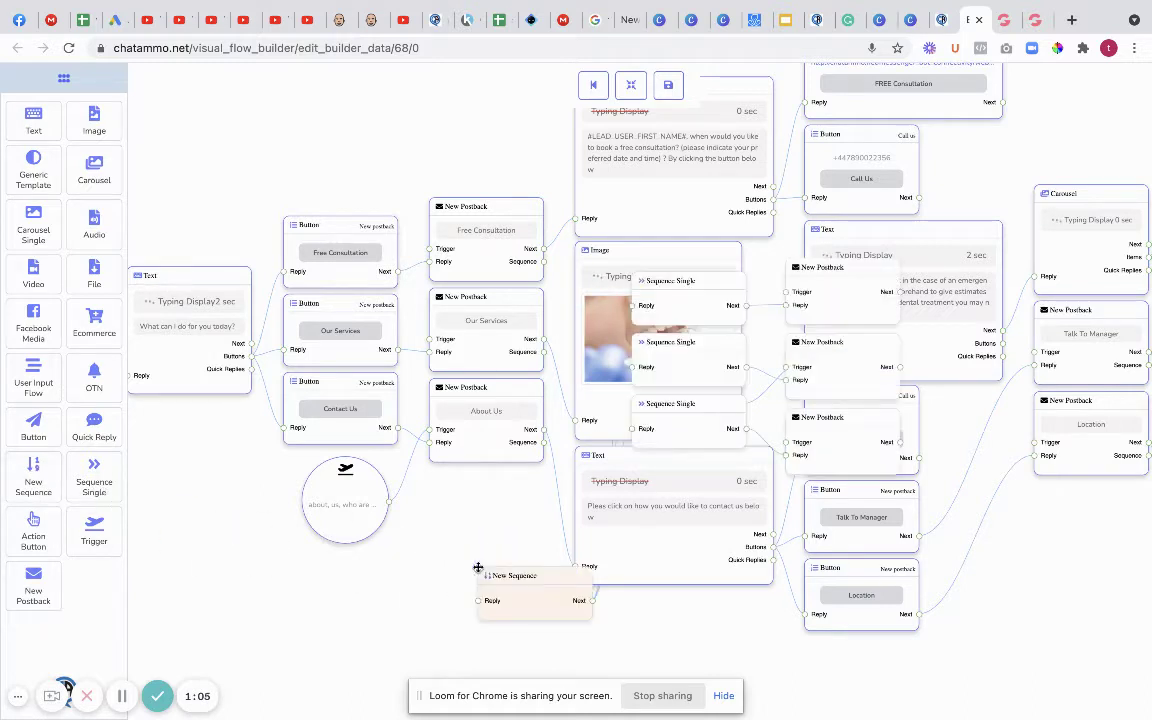
left_click_drag(530, 604, 371, 582)
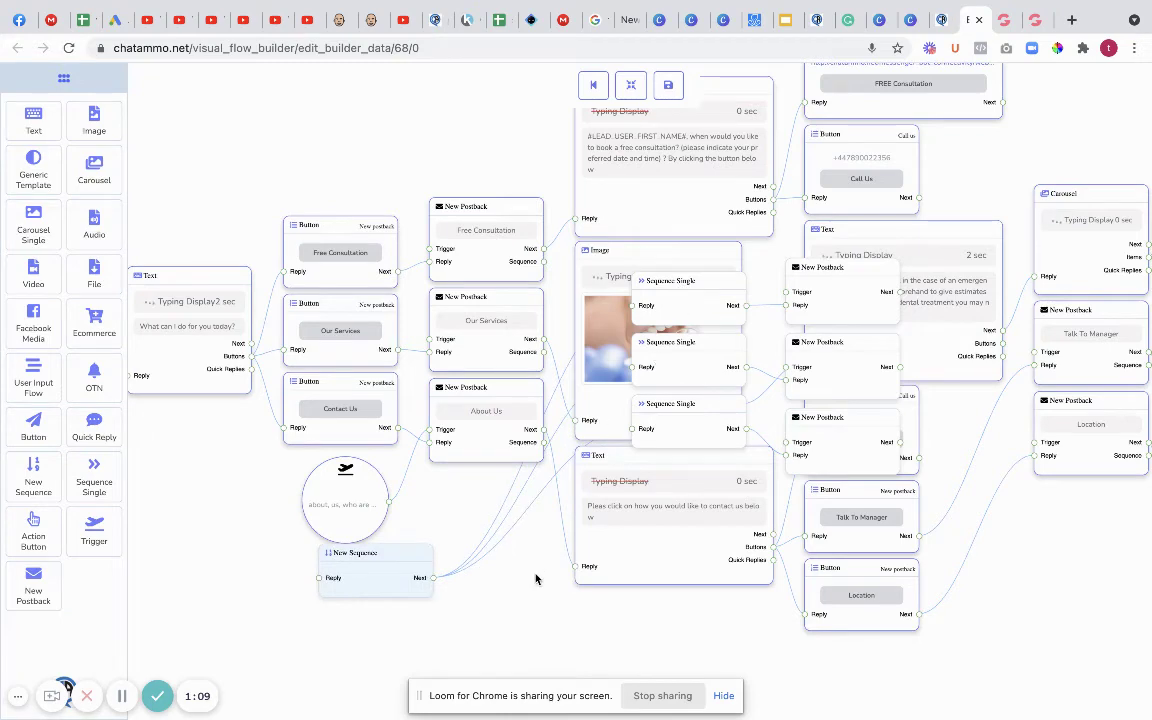
left_click_drag(535, 578, 535, 411)
left_click_drag(663, 257, 594, 573)
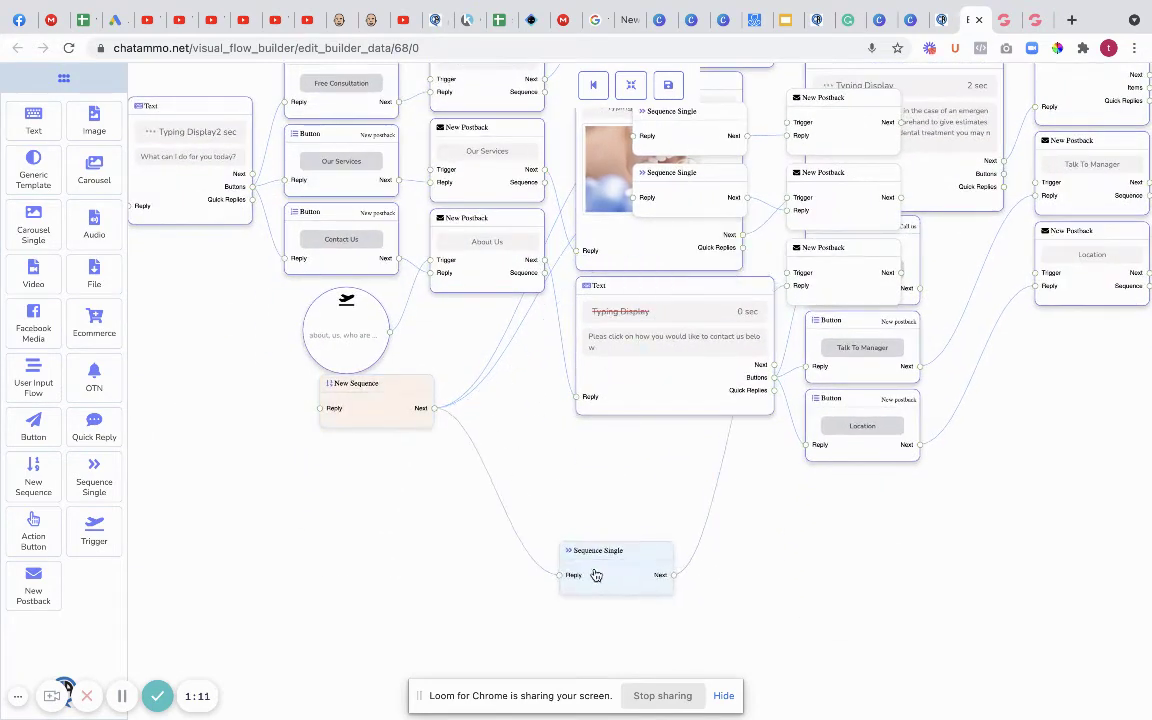
left_click_drag(686, 203, 587, 512)
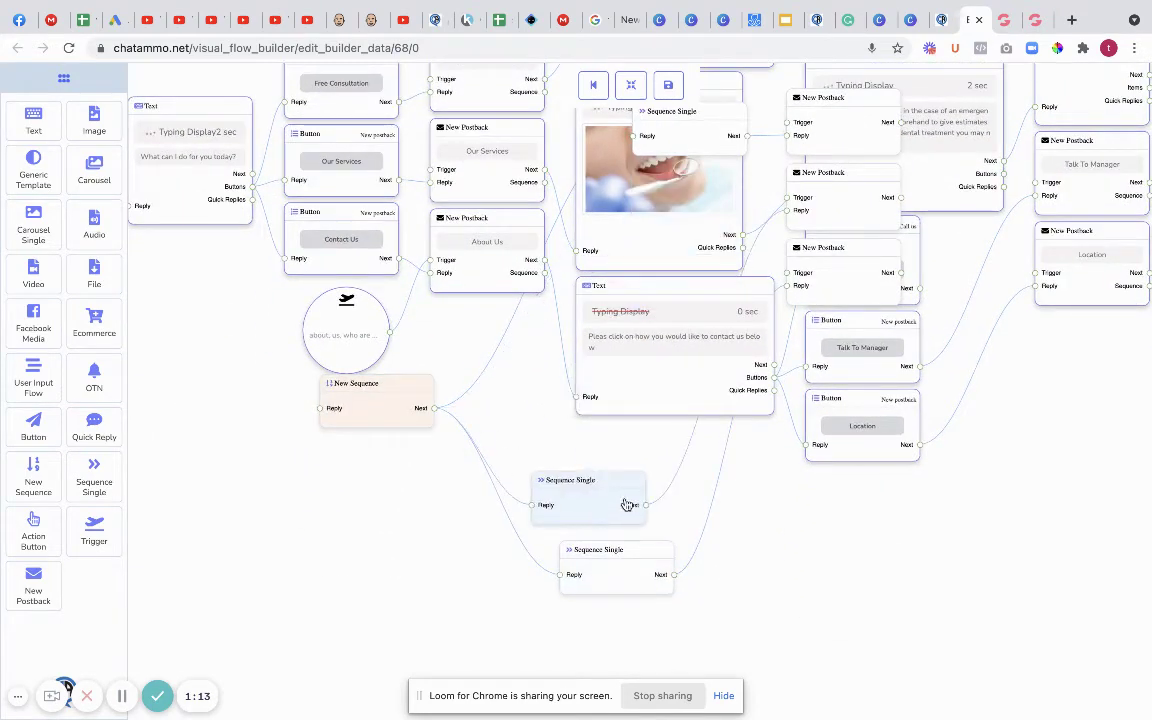
left_click_drag(664, 150, 548, 428)
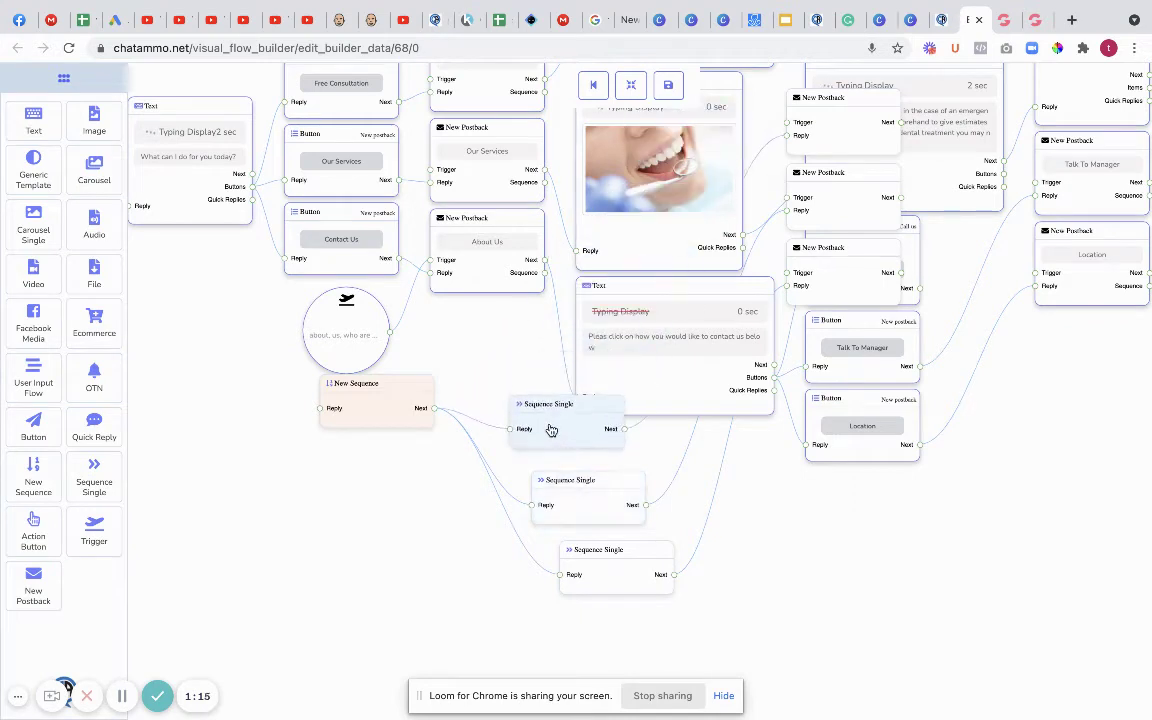
Move the new postbacks below the flow and link About Us's sequence port to New Sequence.
left_click_drag(833, 296, 805, 643)
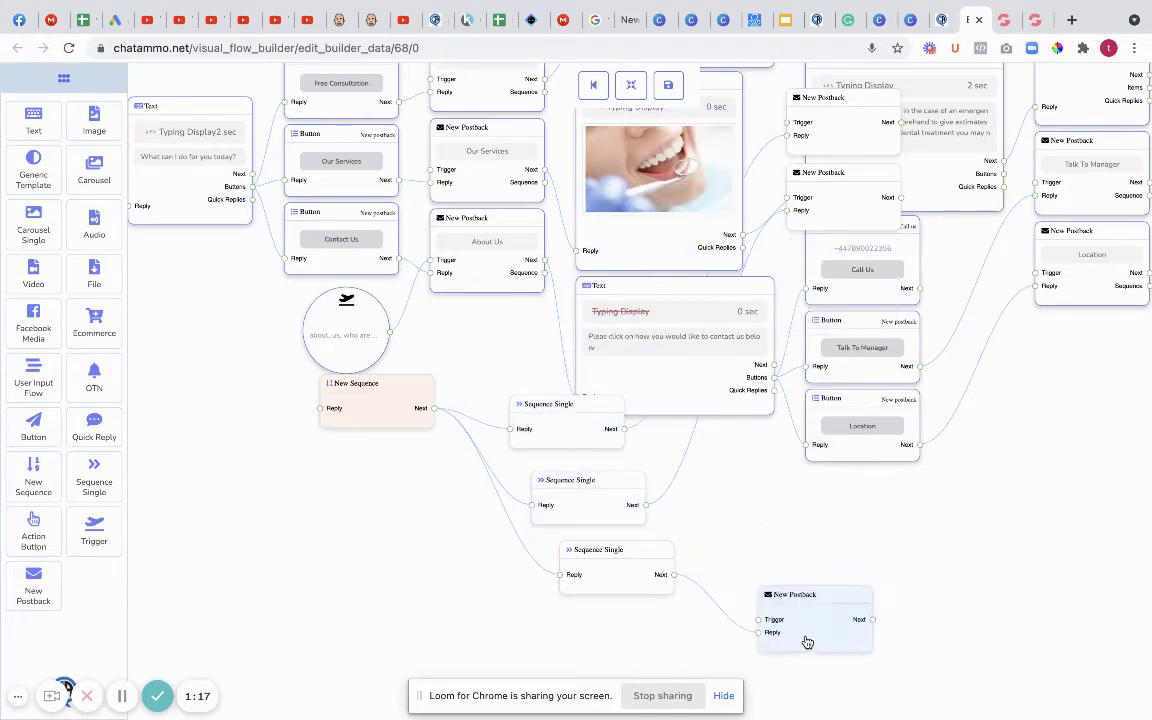
left_click_drag(830, 222, 805, 586)
left_click_drag(825, 124, 792, 495)
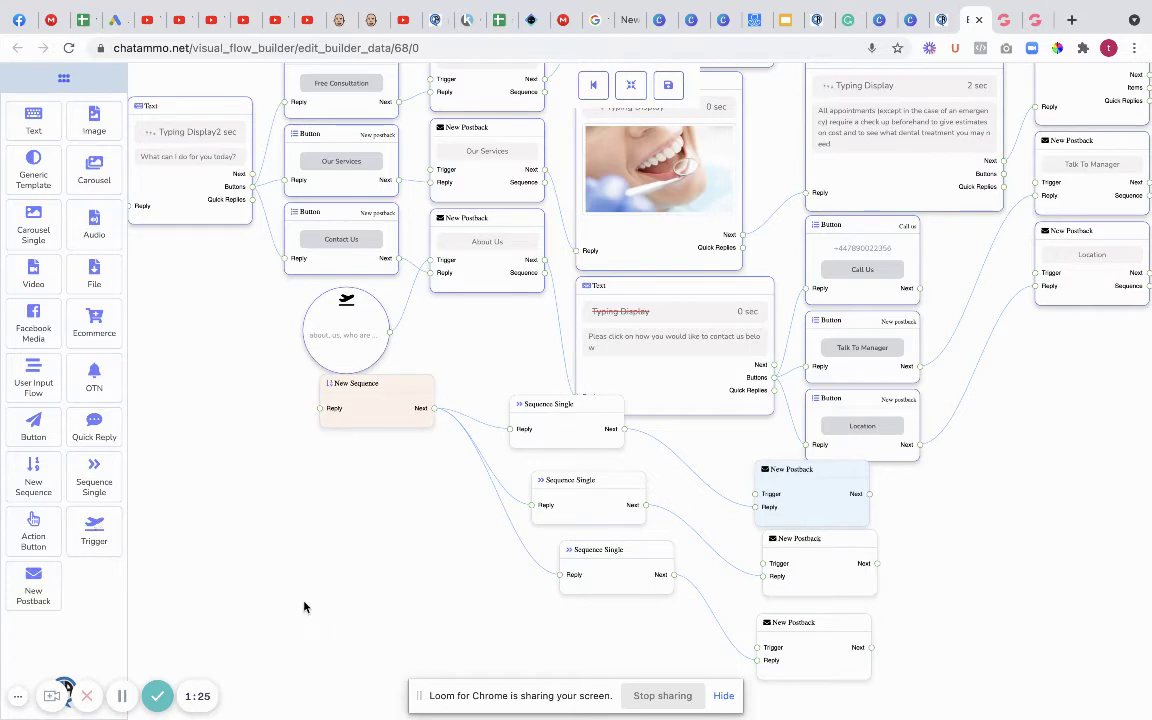
left_click_drag(341, 607, 410, 584)
scroll(417, 500, "down", 1)
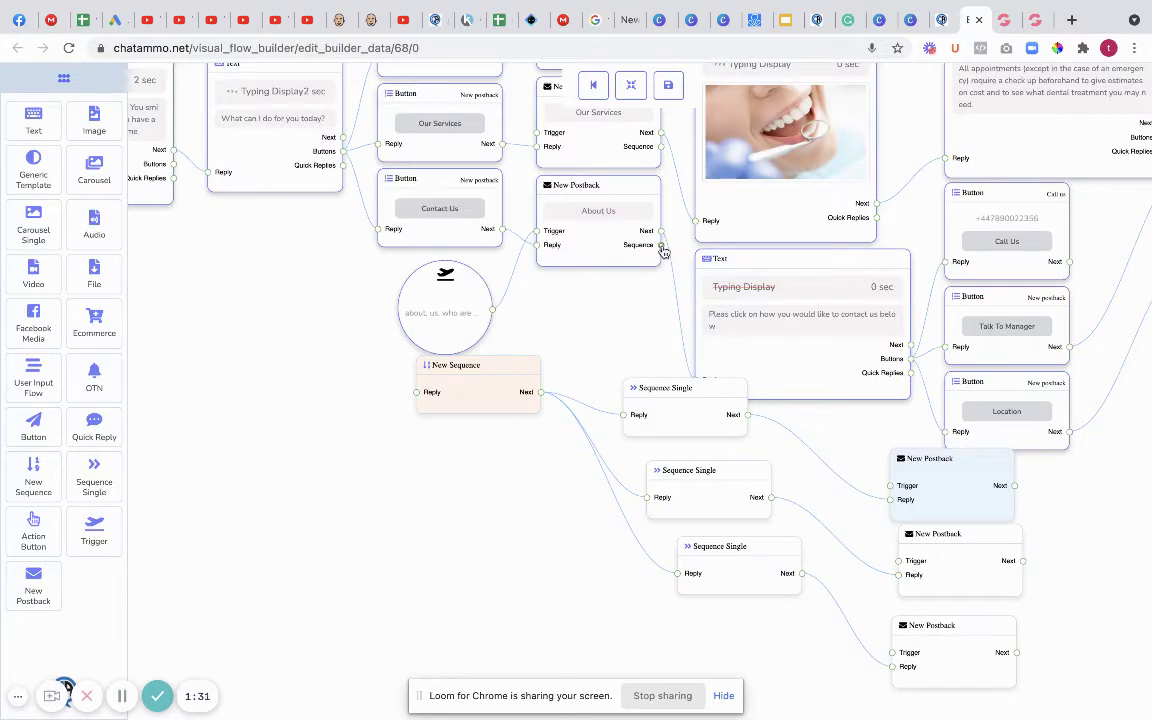
left_click_drag(661, 248, 419, 394)
Set the first Sequence Single step to Promotional 24 hours with a 20-hour delay.
left_click(692, 425)
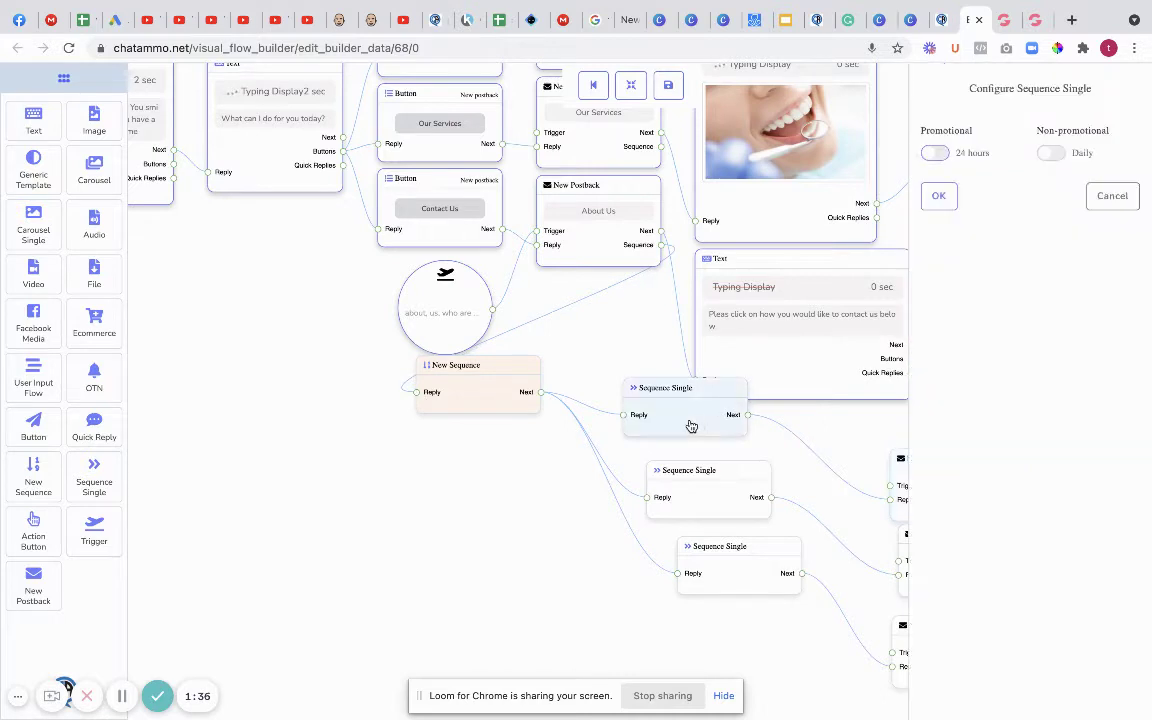
left_click(933, 155)
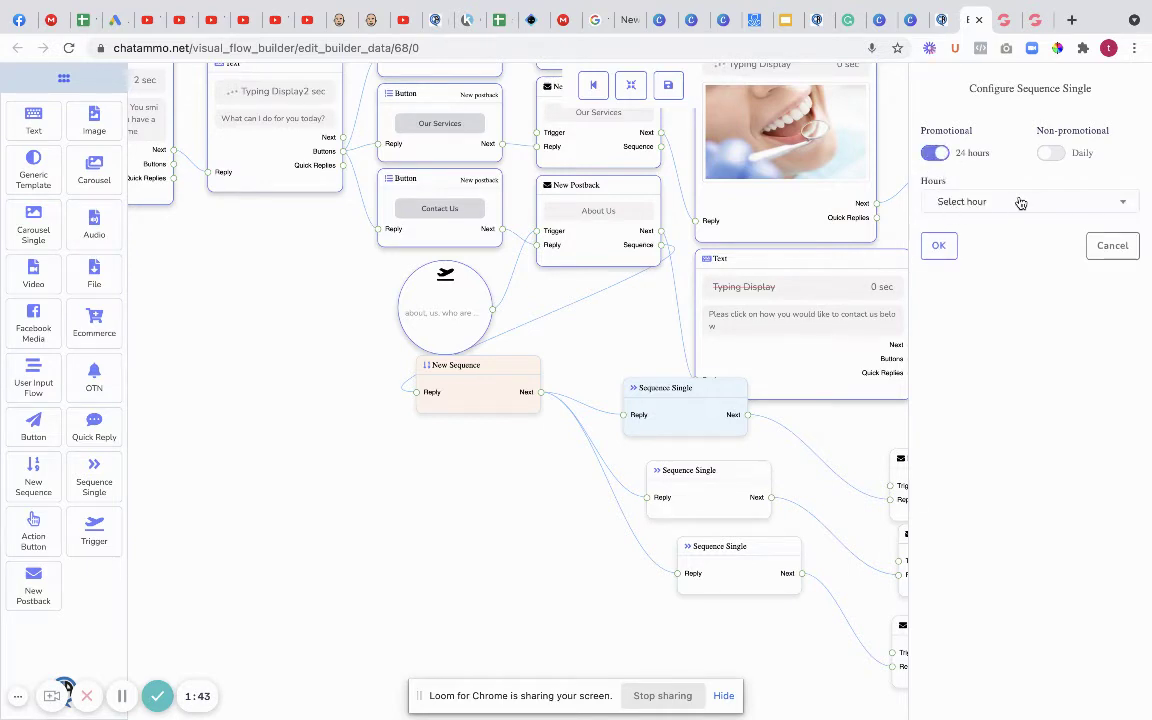
left_click(1020, 203)
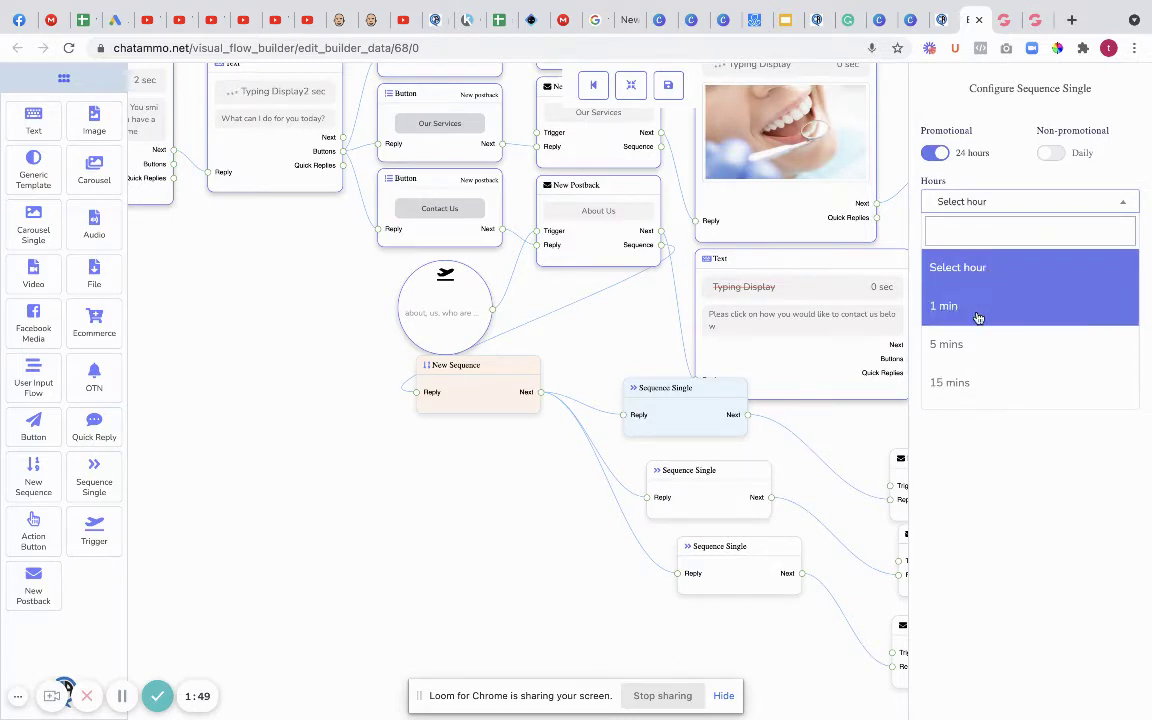
scroll(978, 317, "down", 4)
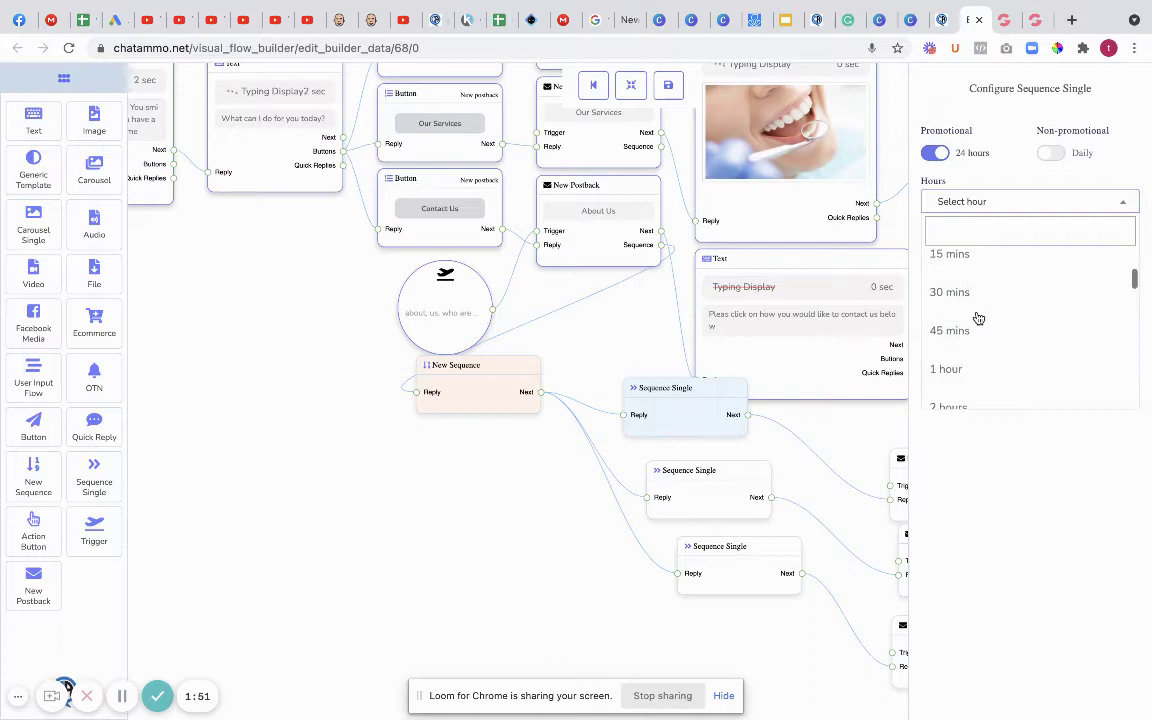
scroll(978, 317, "down", 6)
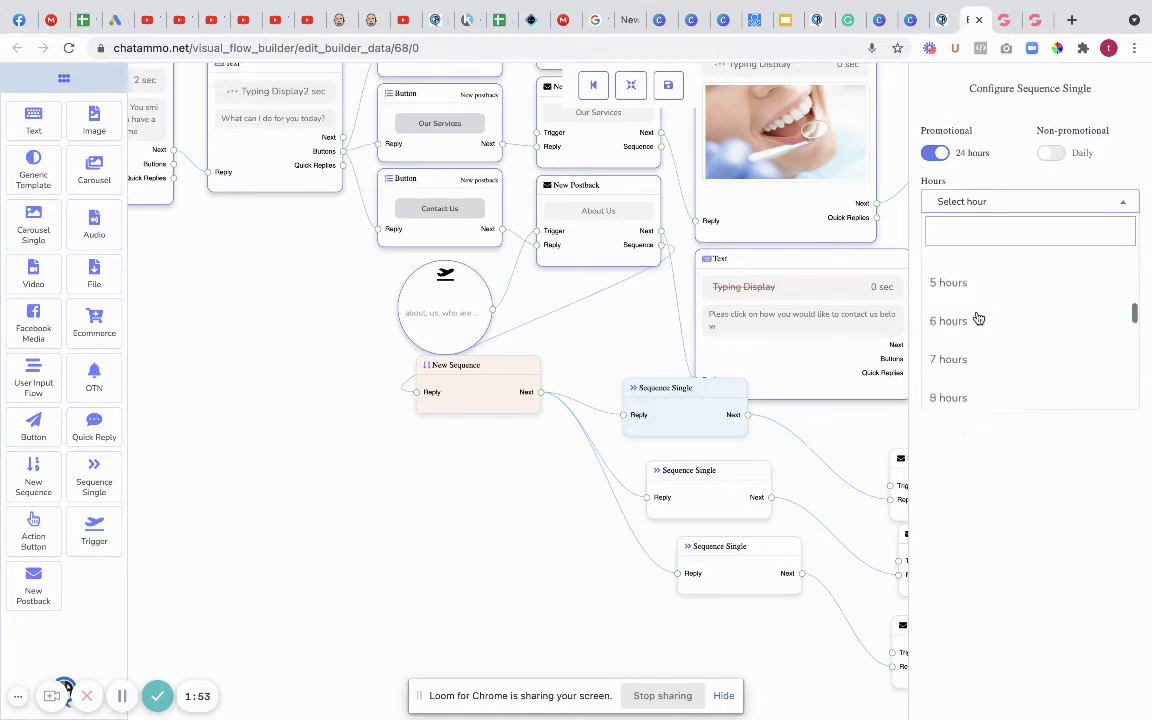
scroll(978, 317, "down", 12)
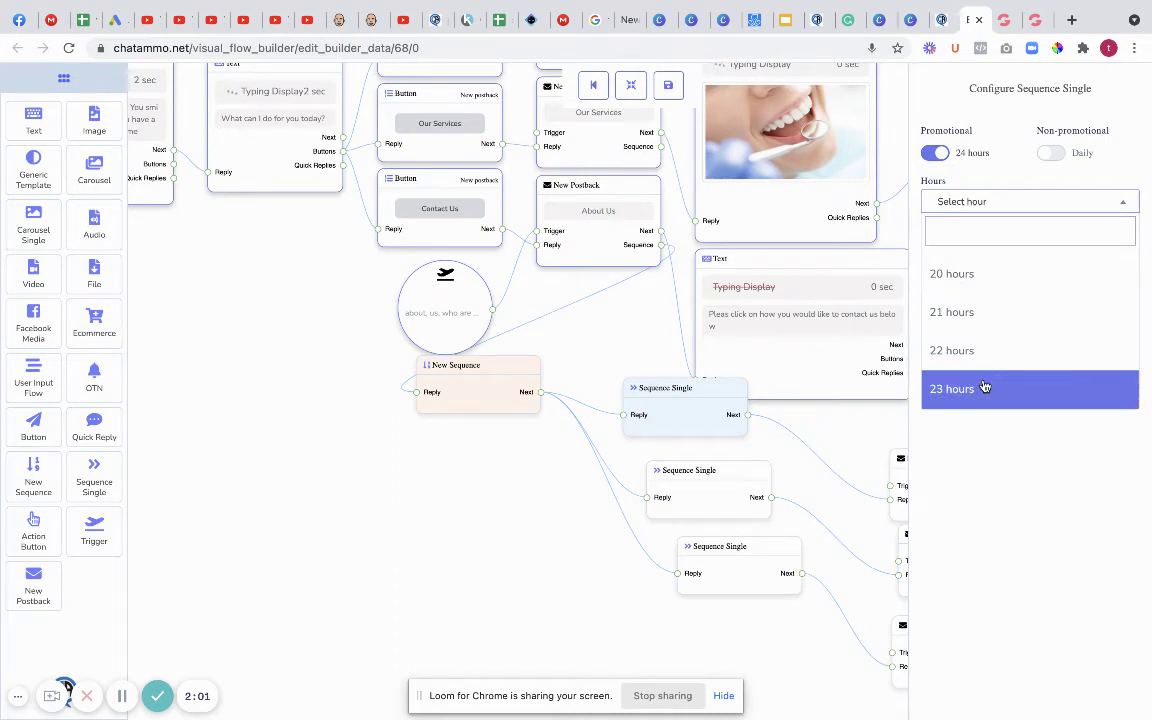
left_click(972, 275)
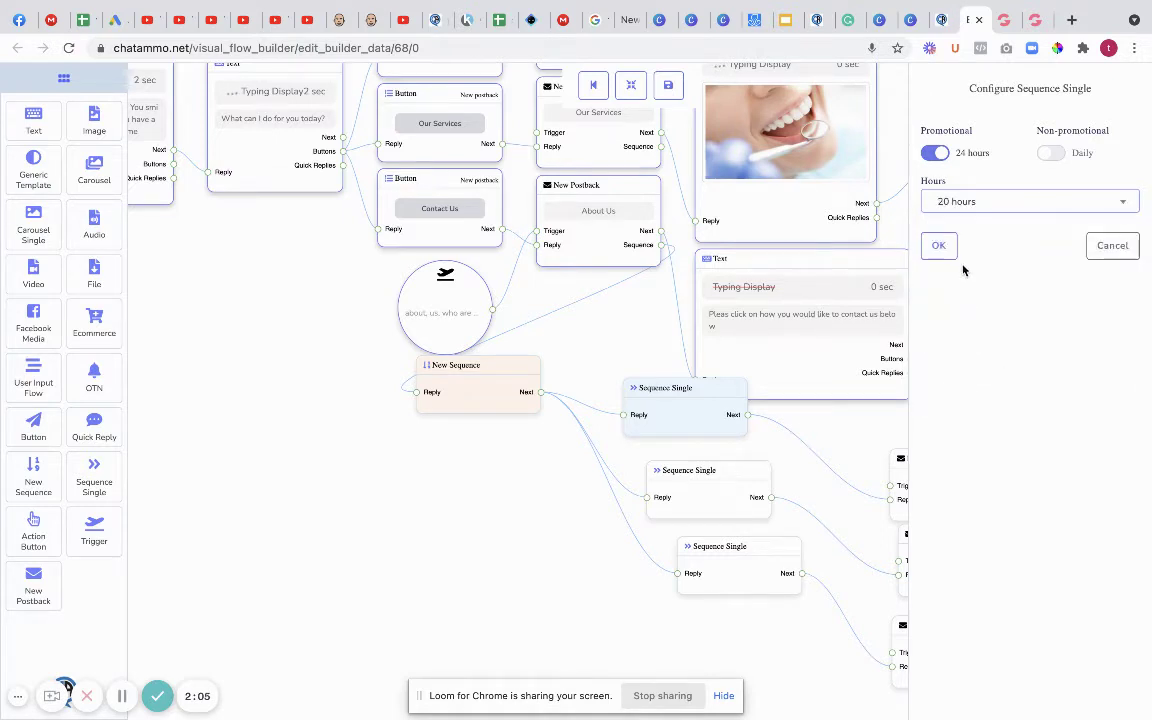
left_click(944, 253)
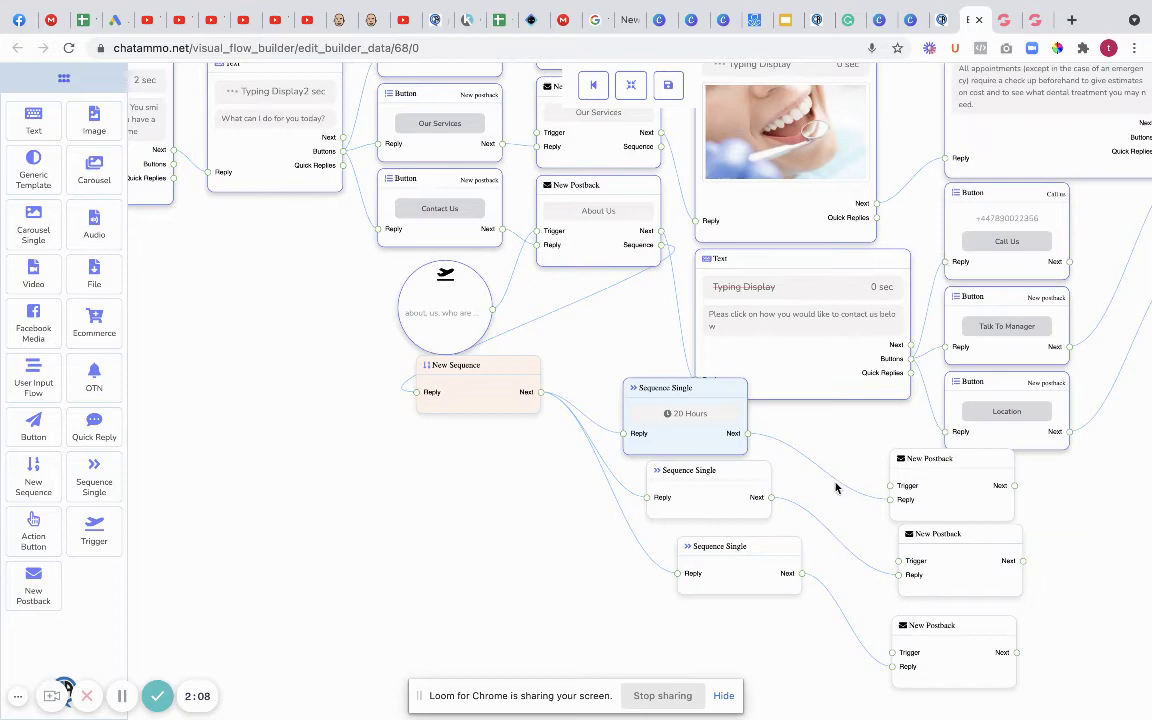
Rearrange the sequence steps and postbacks so each postback sits beside its step.
left_click_drag(545, 532, 291, 393)
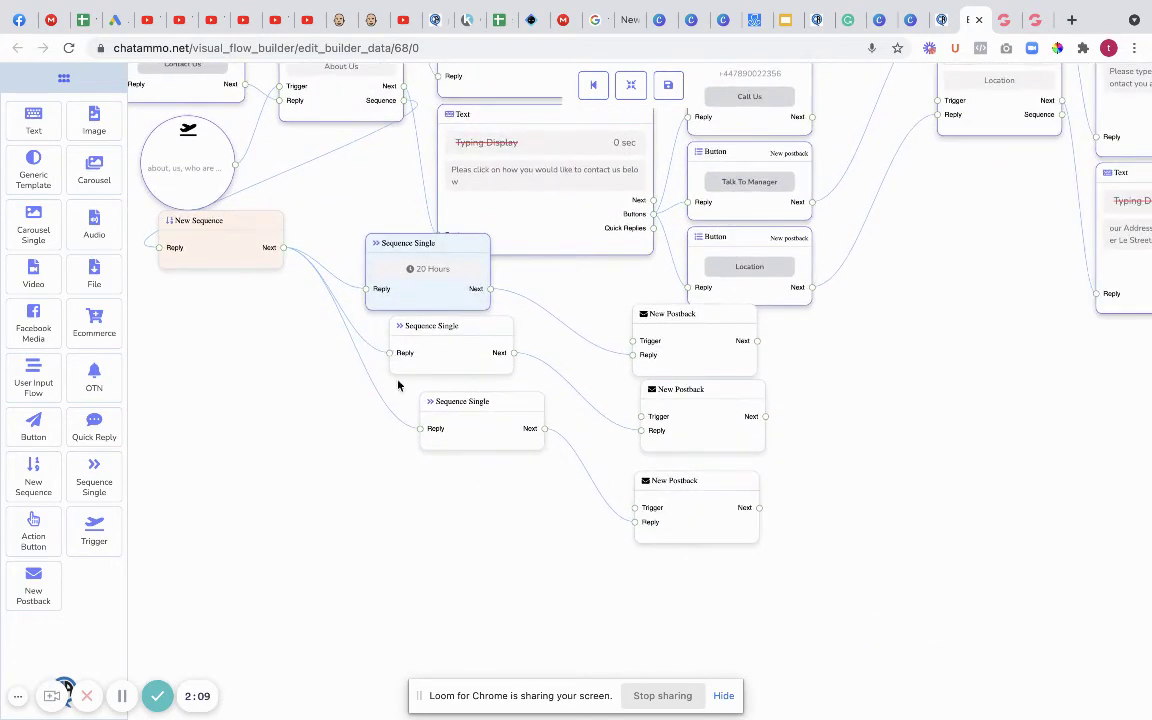
left_click_drag(427, 453, 342, 556)
left_click_drag(458, 357, 411, 445)
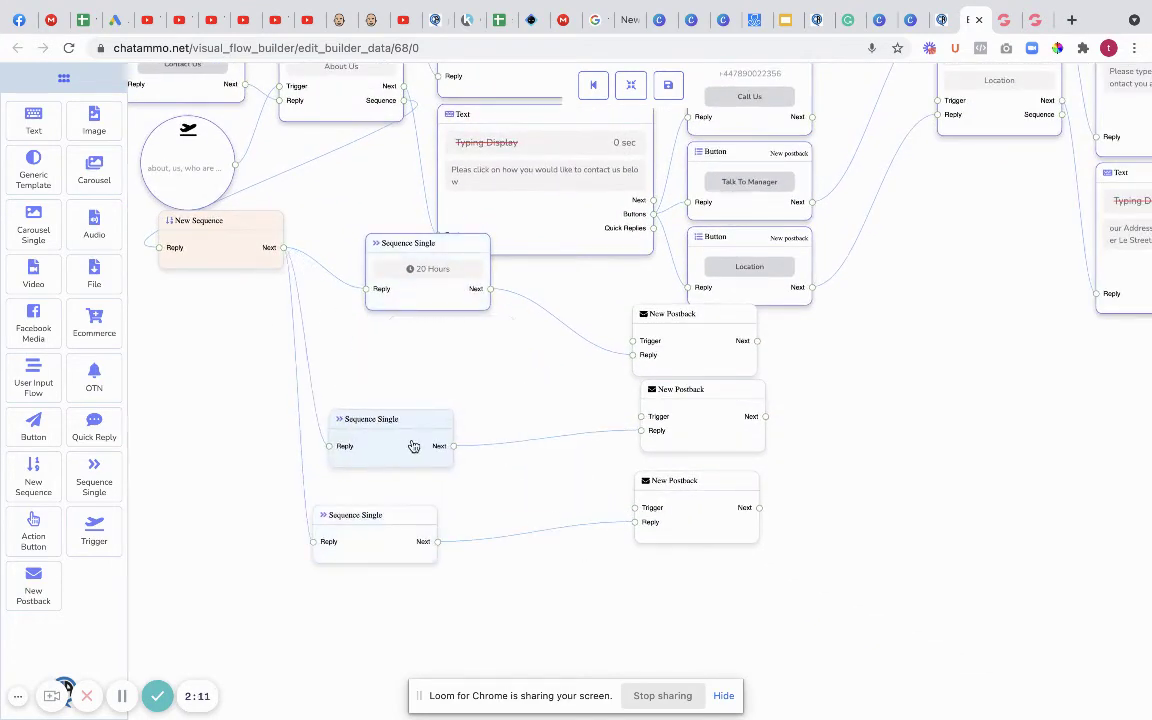
left_click_drag(697, 516, 545, 581)
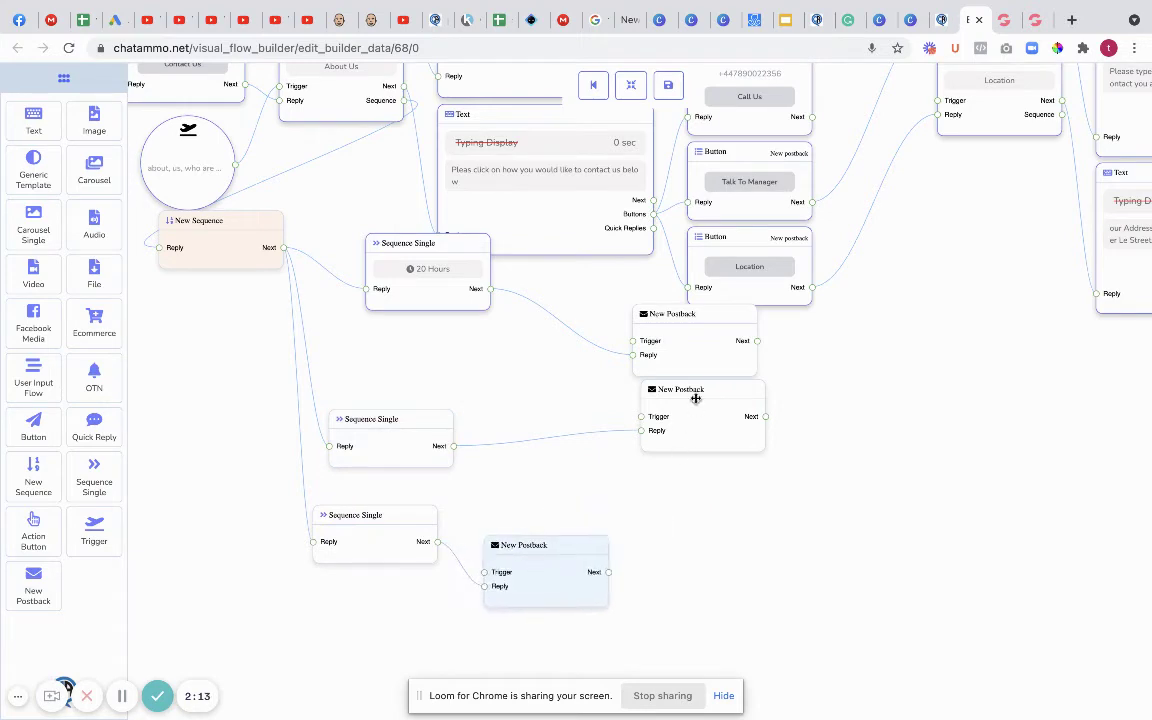
left_click_drag(694, 396, 518, 478)
left_click_drag(653, 377, 586, 378)
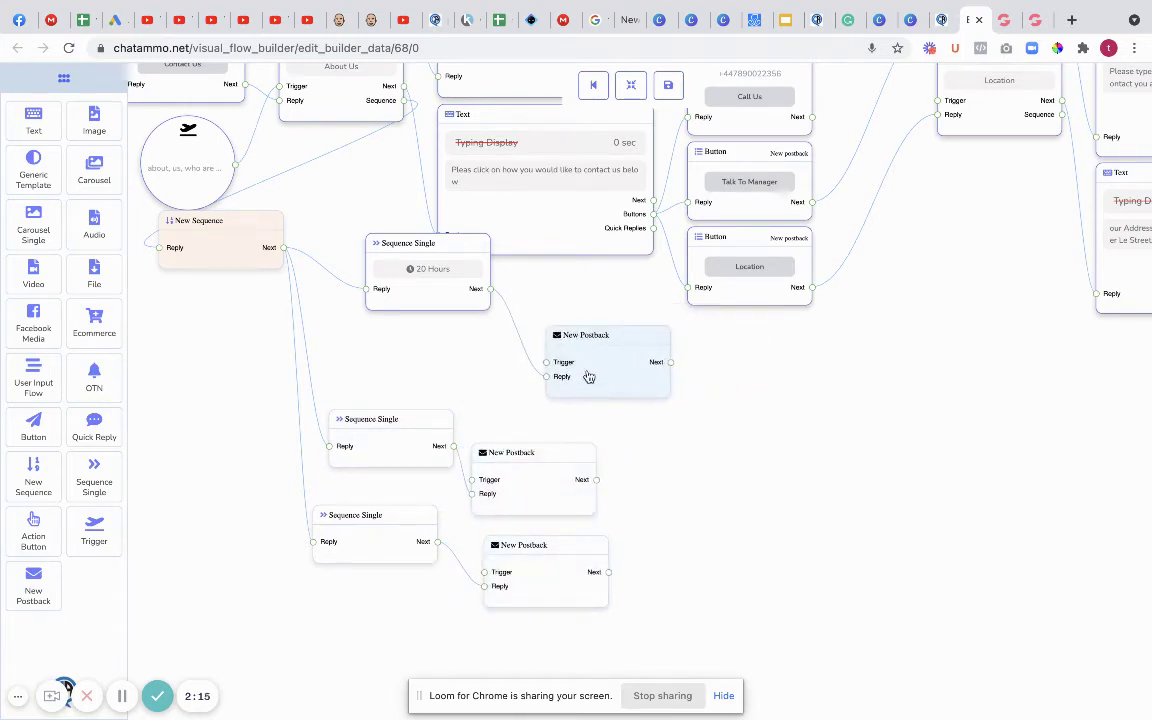
Title the first postback 'About Us 20 Hrs' and tidy it next to the 20 Hours step.
left_click(586, 378)
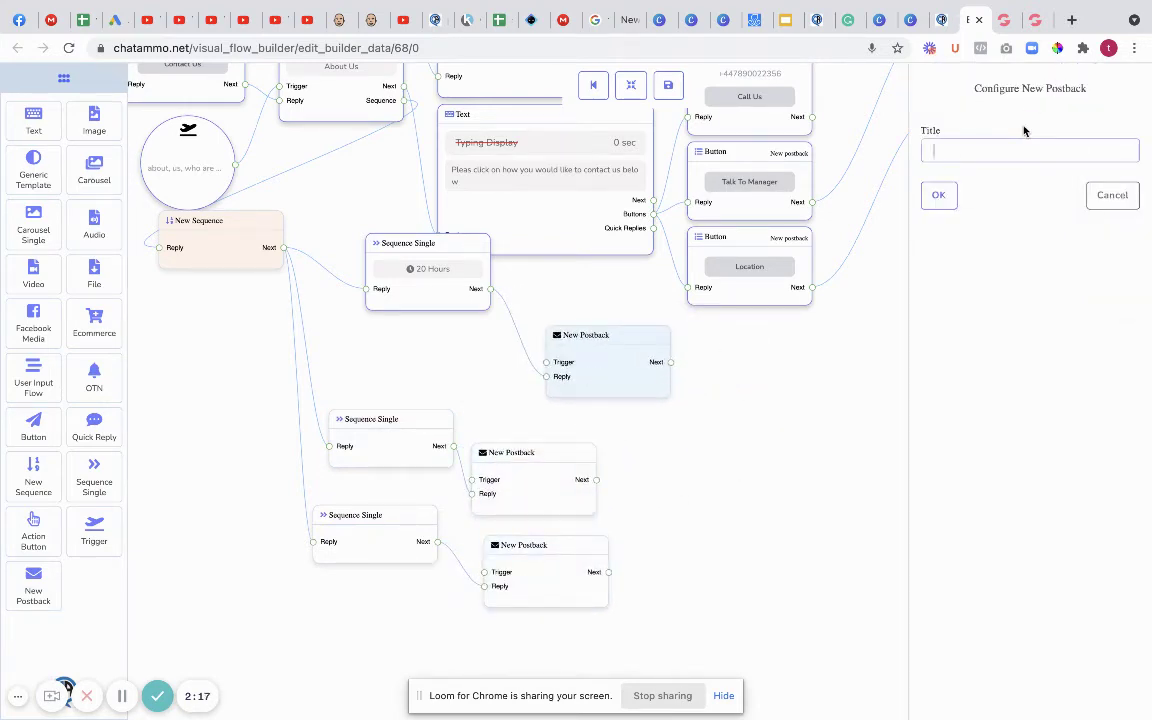
type("abou")
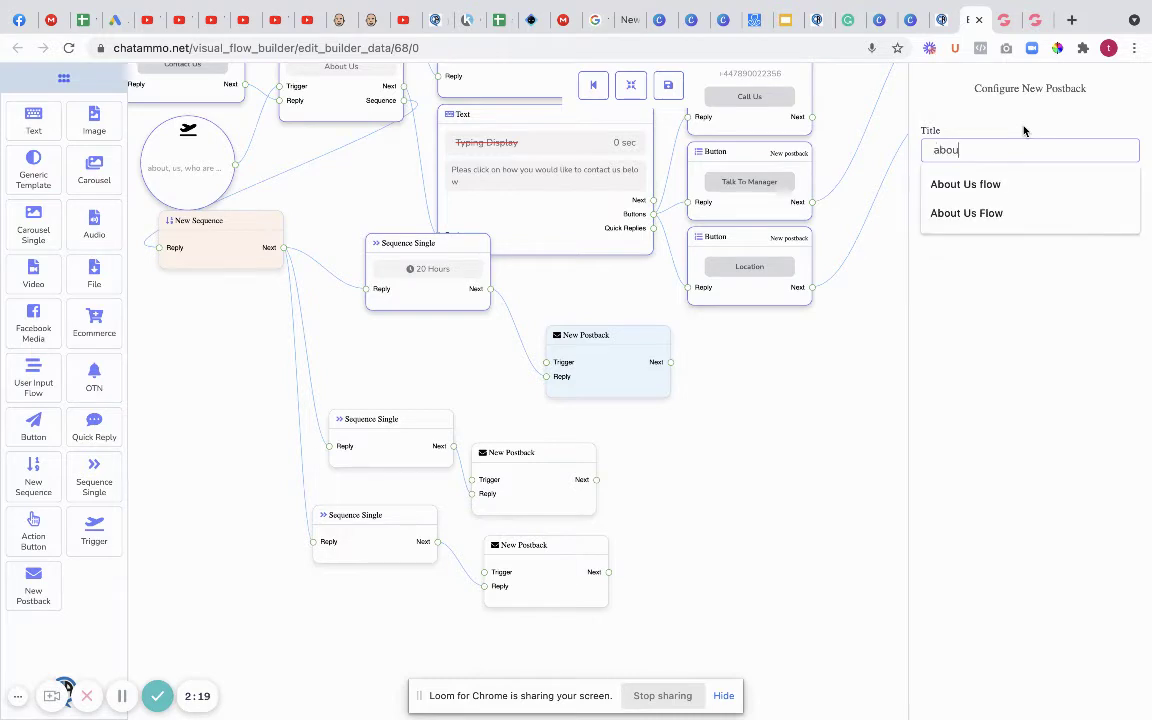
type("t us 20 hrs")
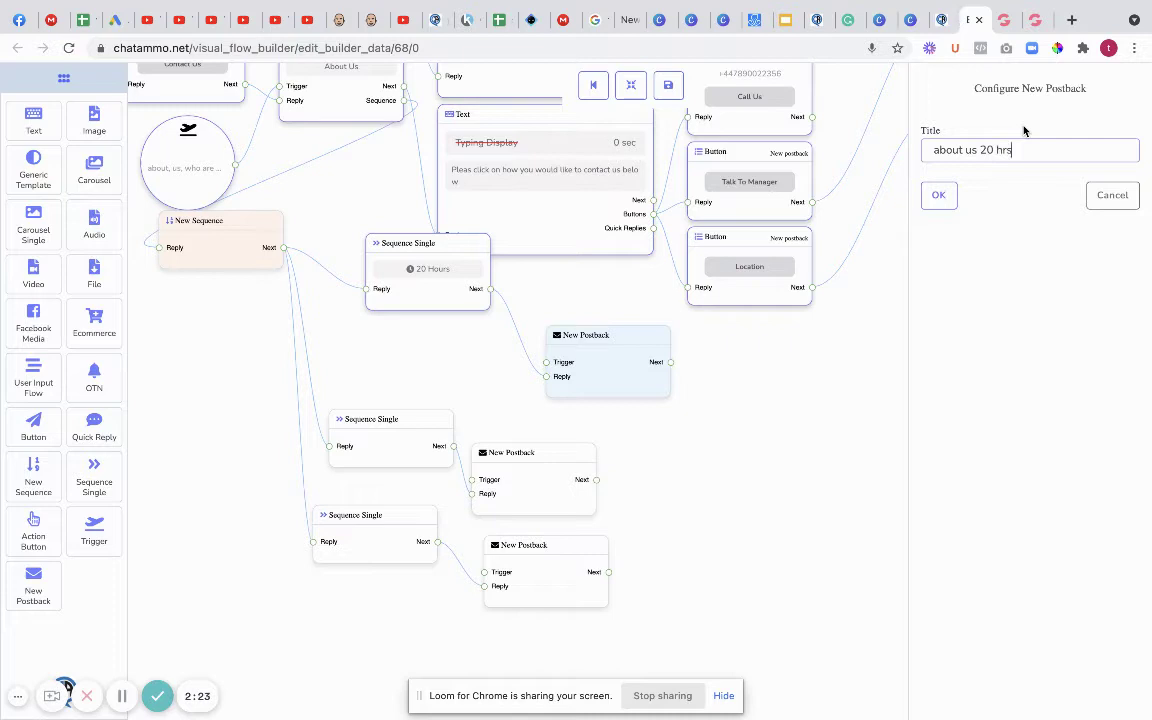
left_click(940, 194)
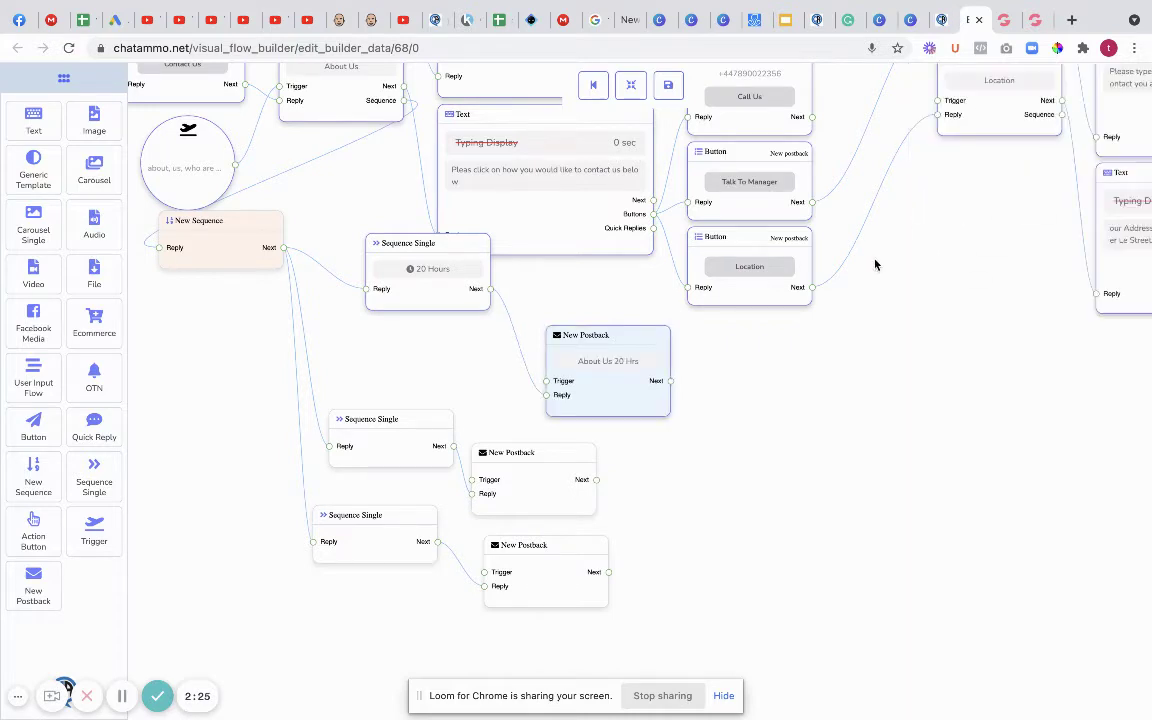
left_click_drag(402, 266, 355, 293)
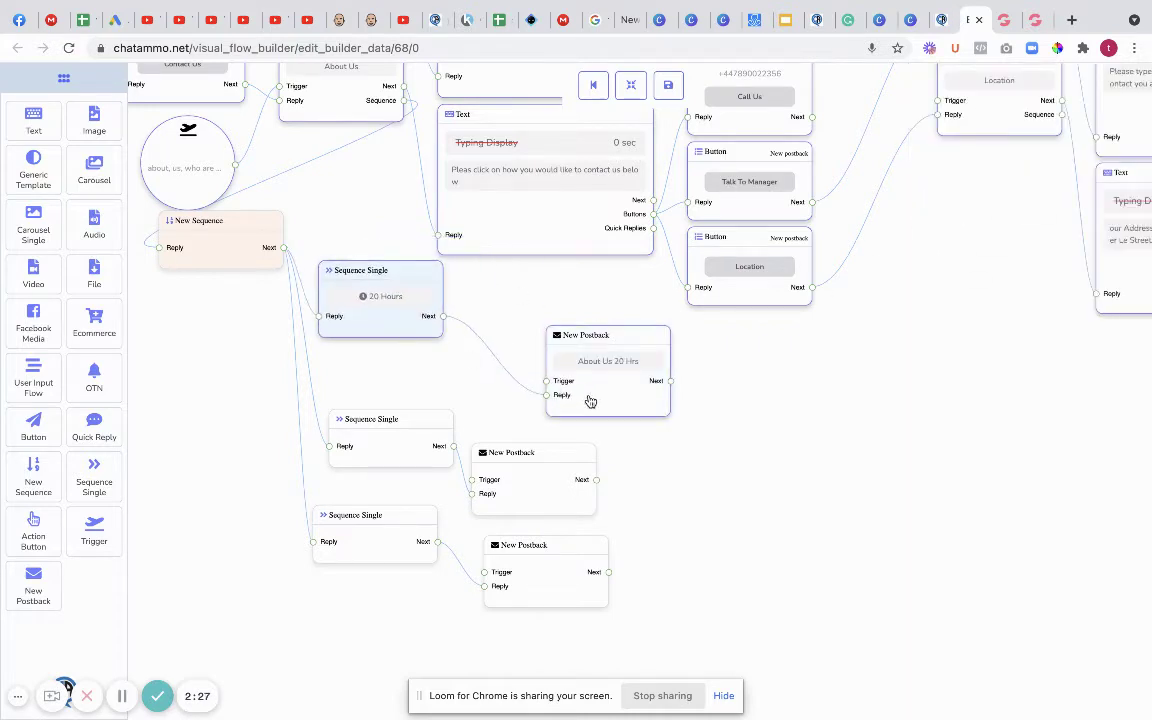
left_click_drag(590, 401, 515, 369)
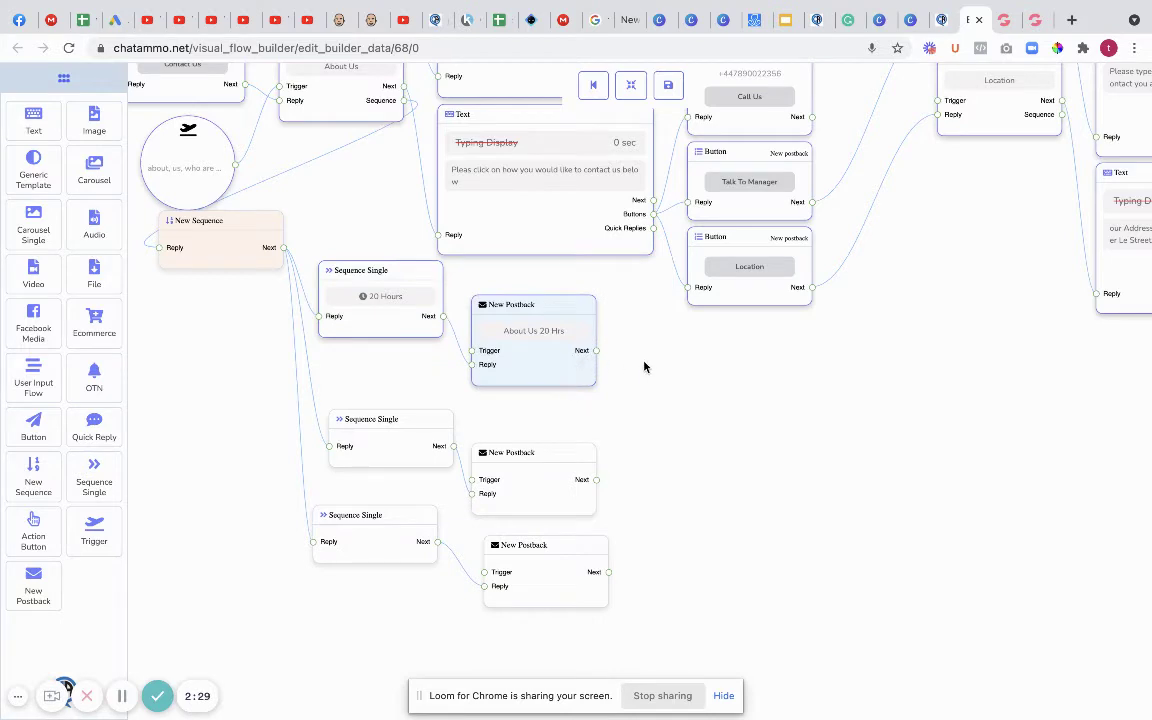
Add a text message asking 'Hi i hope you found everything okay, is there anything...'.
left_click_drag(36, 114, 775, 415)
left_click(812, 455)
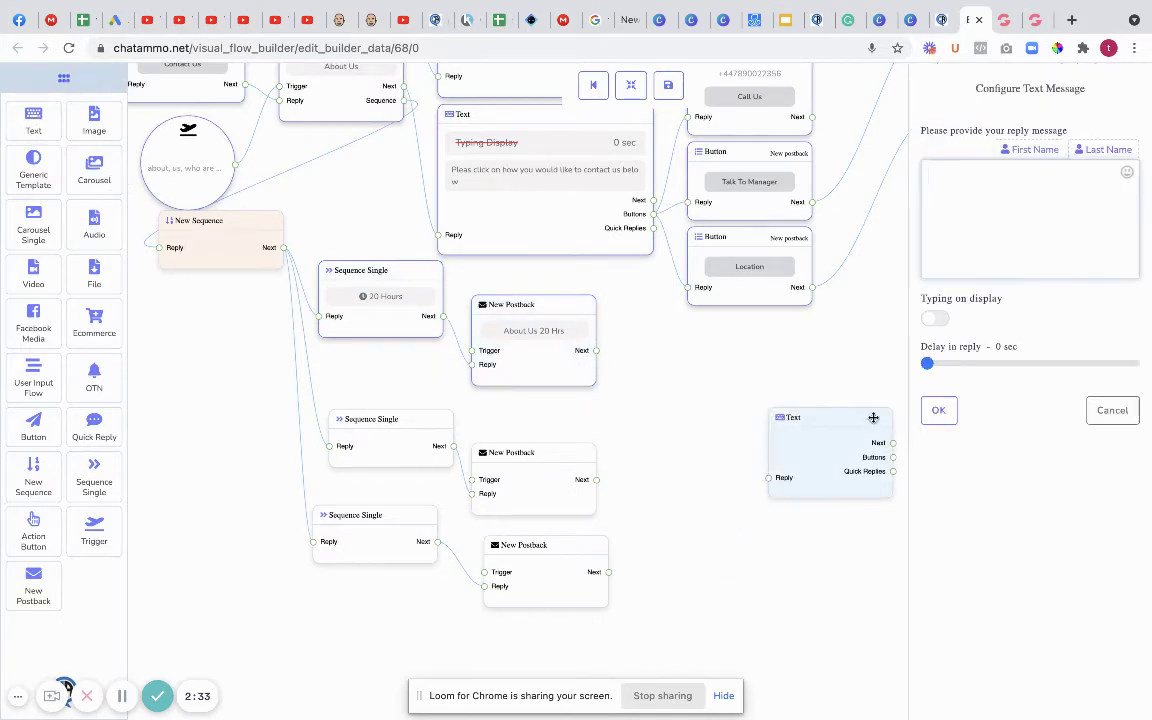
left_click(979, 270)
type("Hi i hope you found everything okay,")
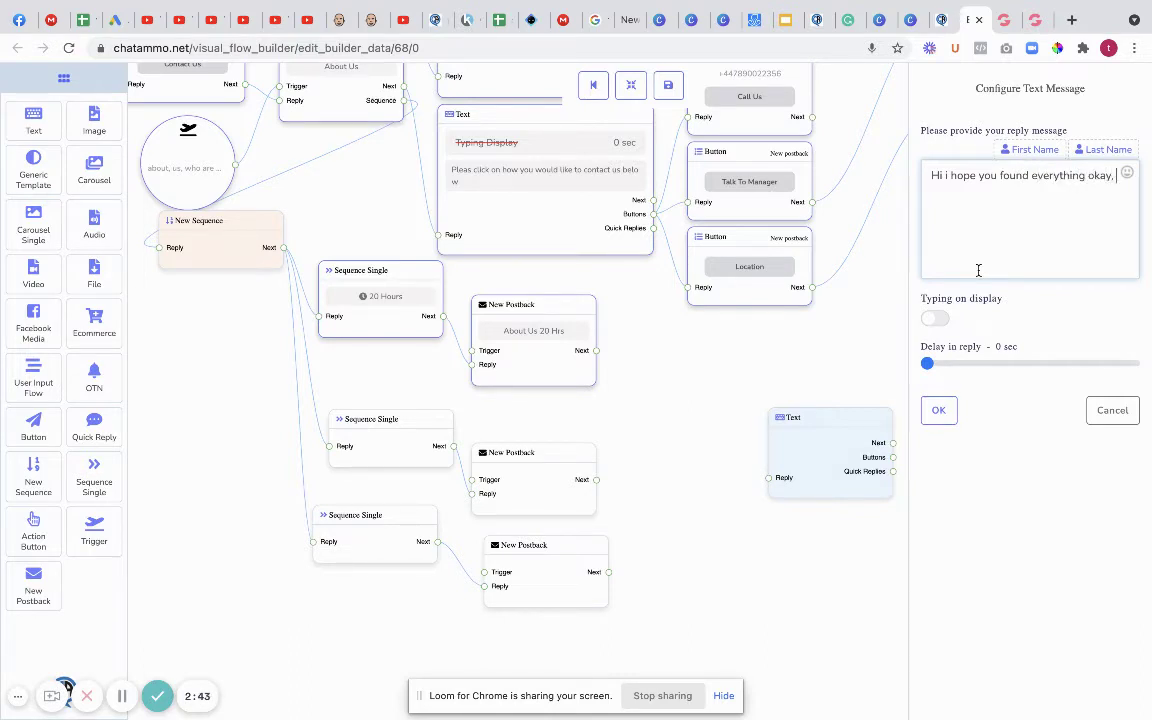
type(" is there anything you would like ")
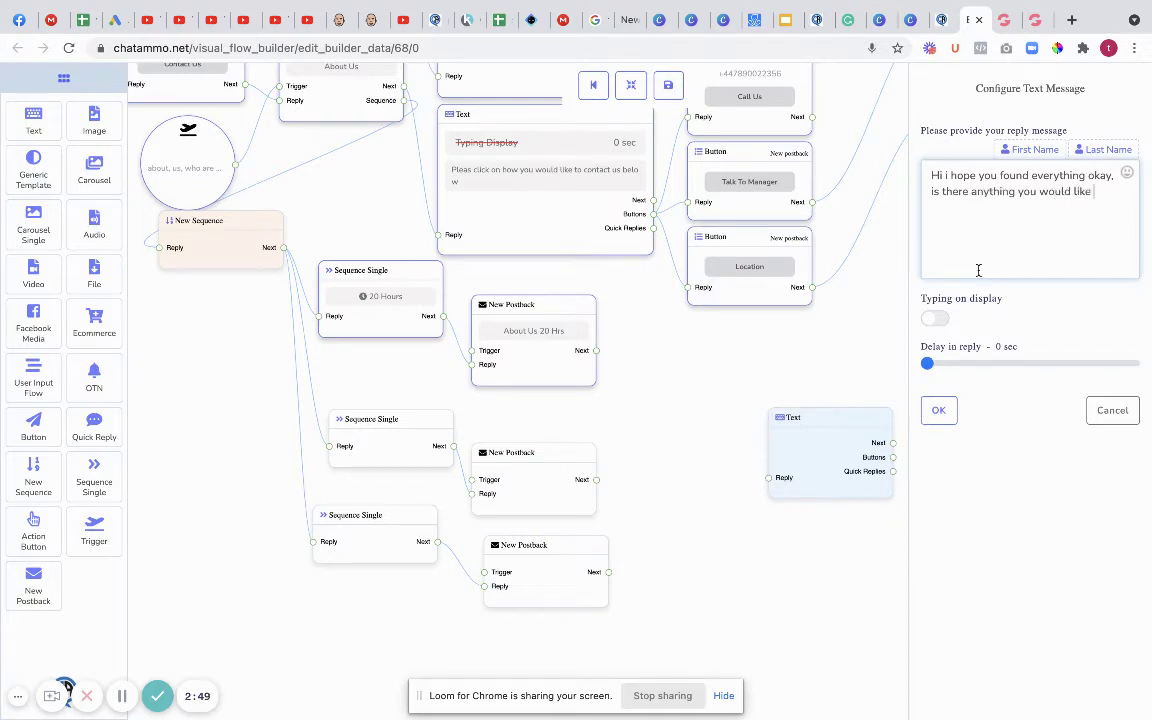
type("us to help with")
left_click(939, 412)
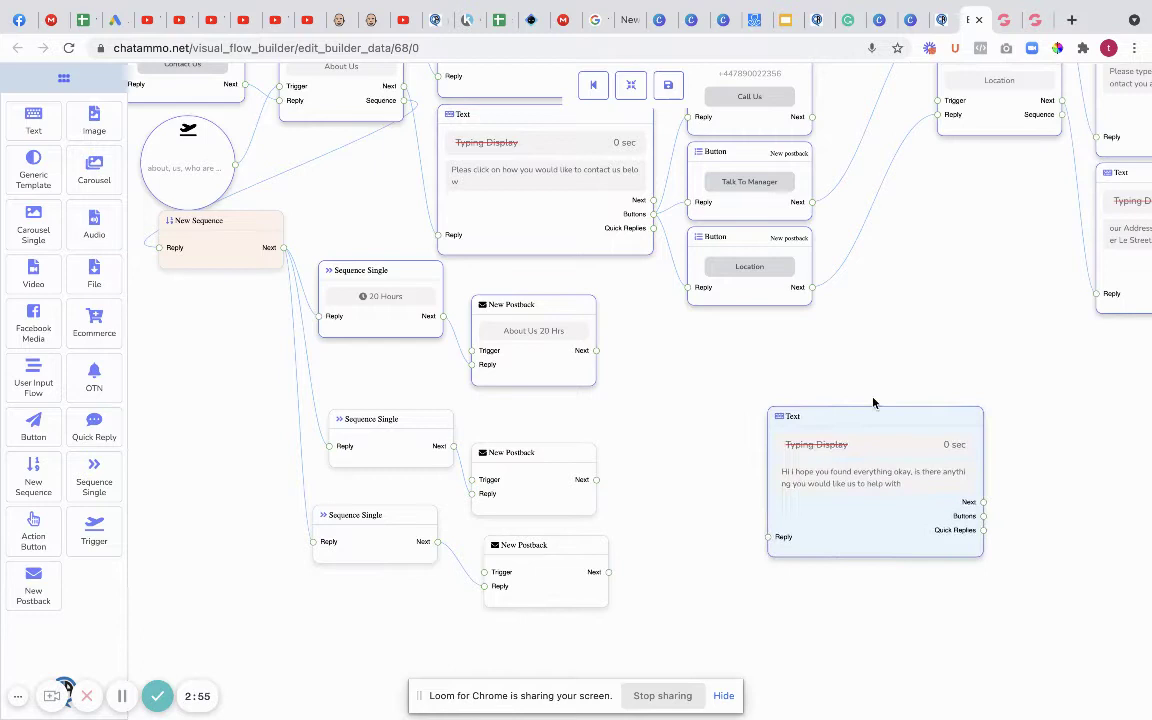
Connect the About Us 20 Hrs postback to the new check-in message.
left_click_drag(873, 412, 822, 352)
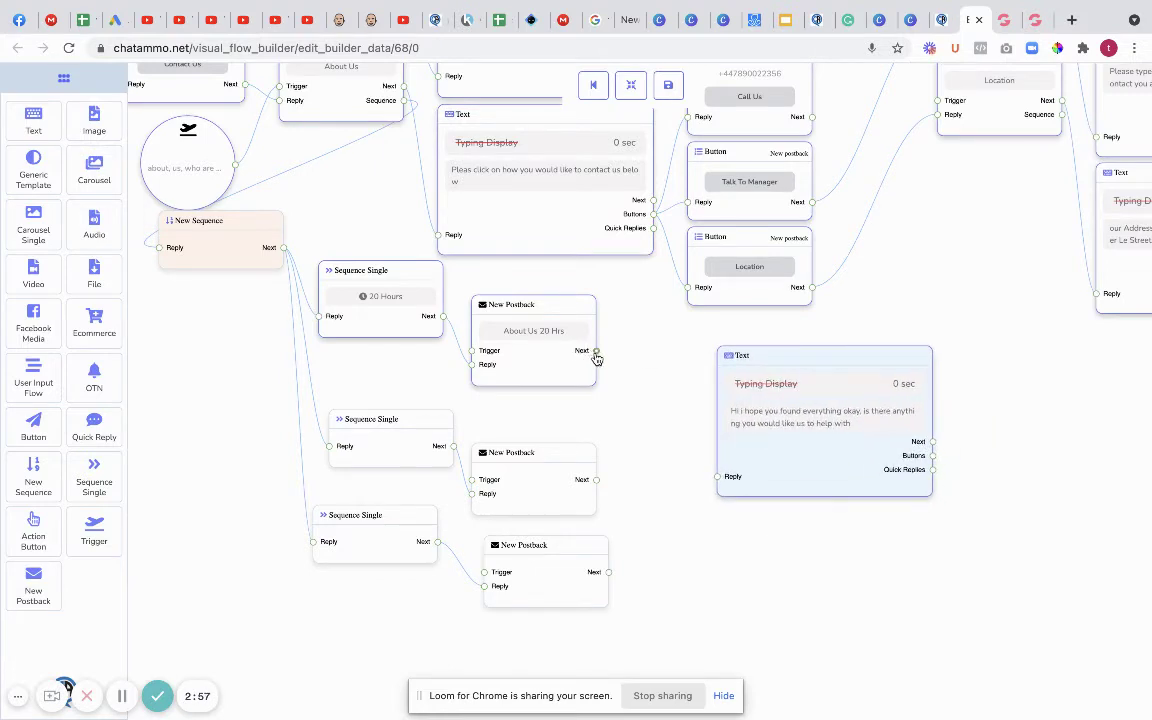
left_click_drag(596, 352, 722, 479)
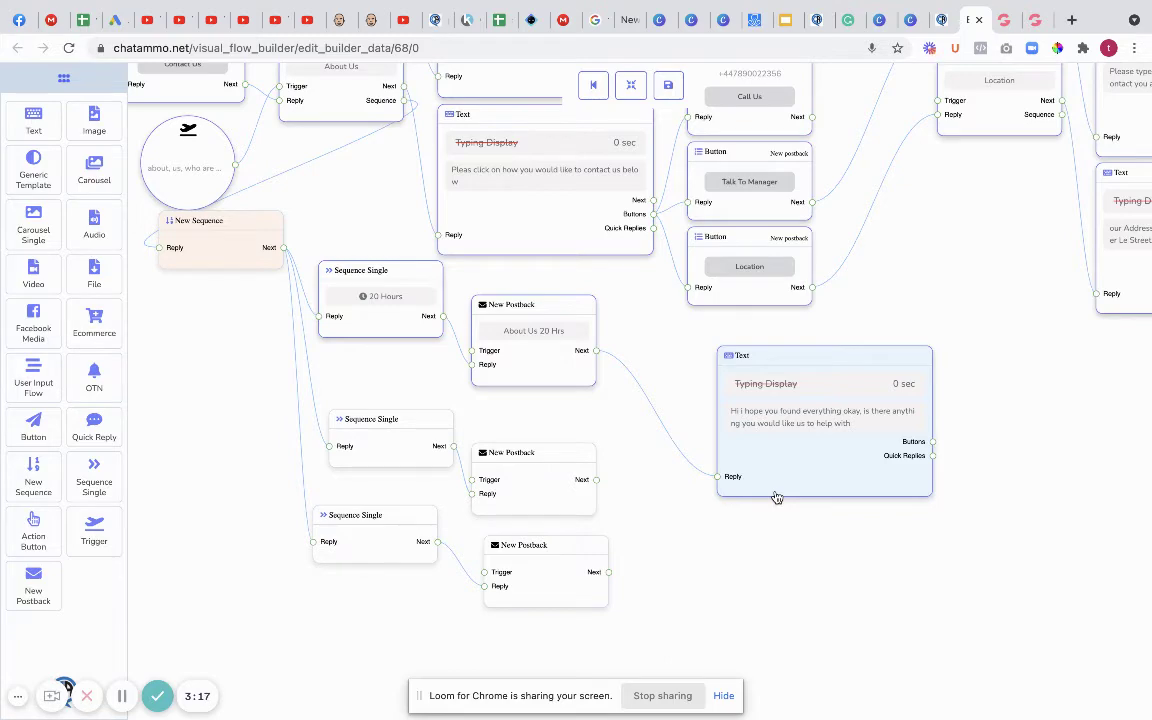
scroll(374, 456, "down", 2)
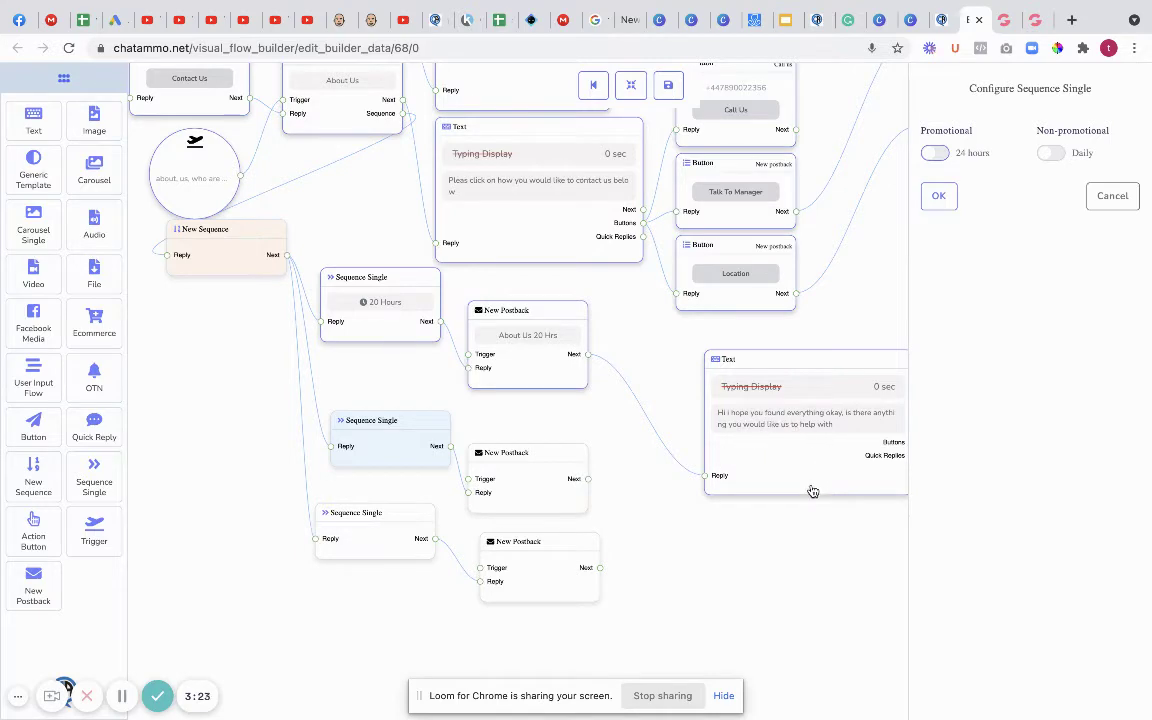
Switch the second Sequence Single step to Non-promotional Daily, sending on Day-2.
scroll(813, 491, "right", 4)
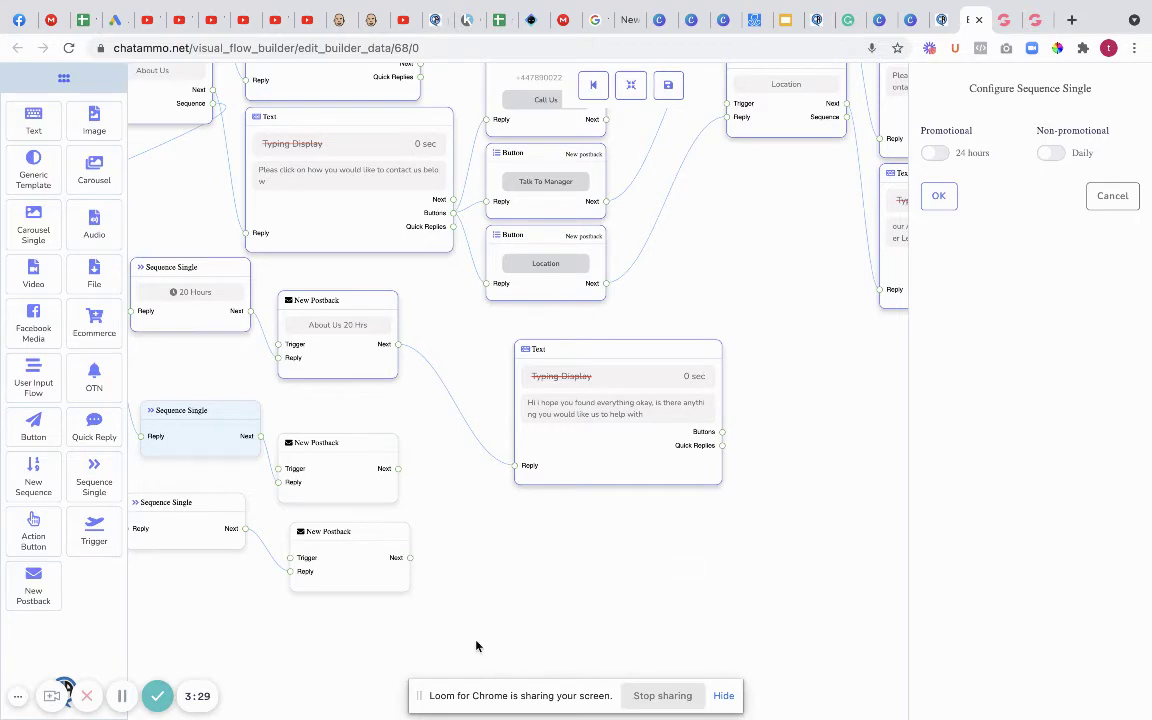
scroll(476, 646, "left", 2)
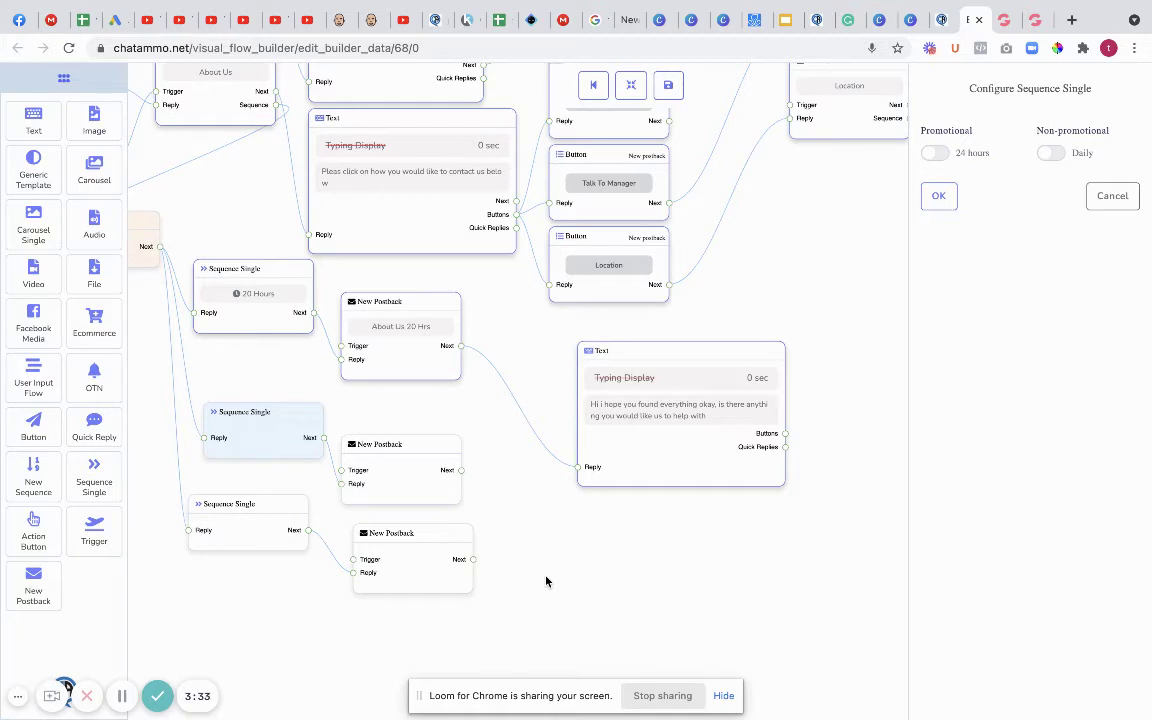
left_click(1046, 153)
left_click(1015, 201)
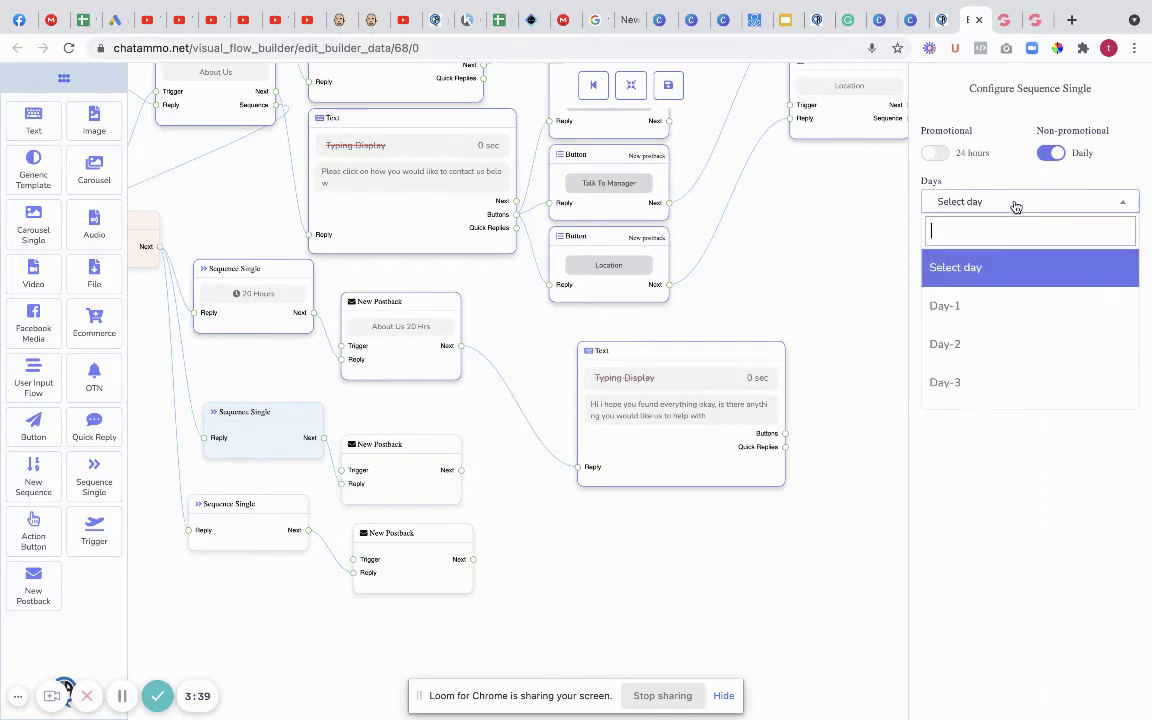
left_click(945, 344)
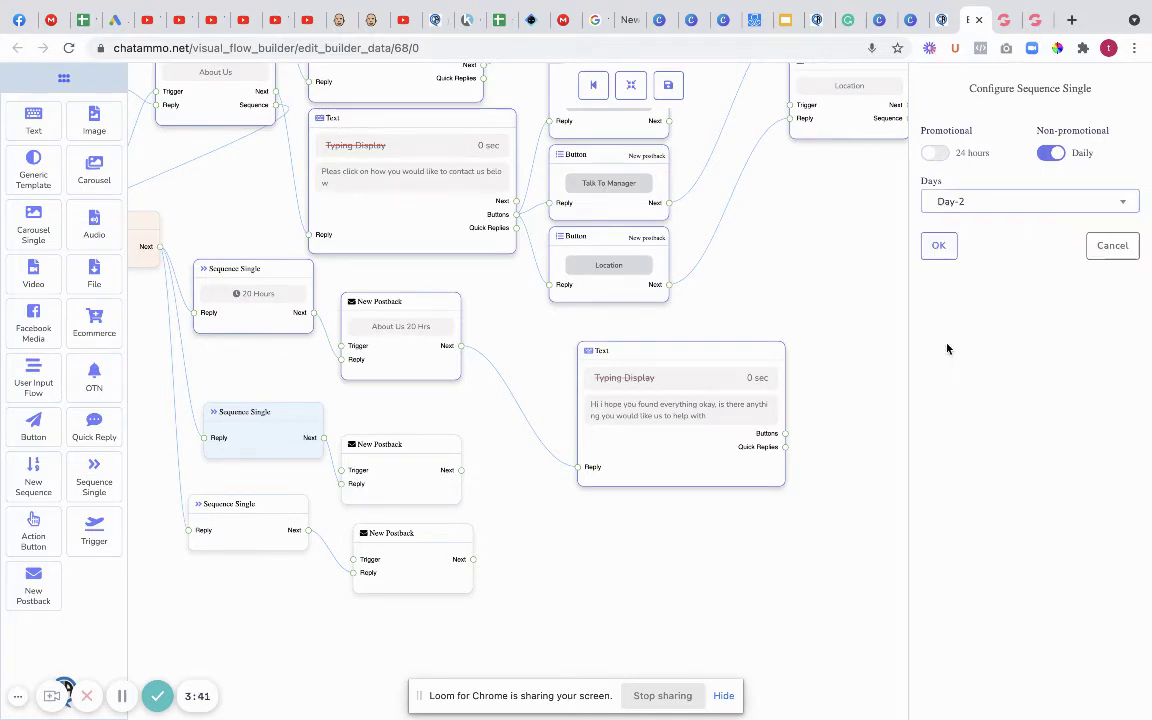
left_click(940, 247)
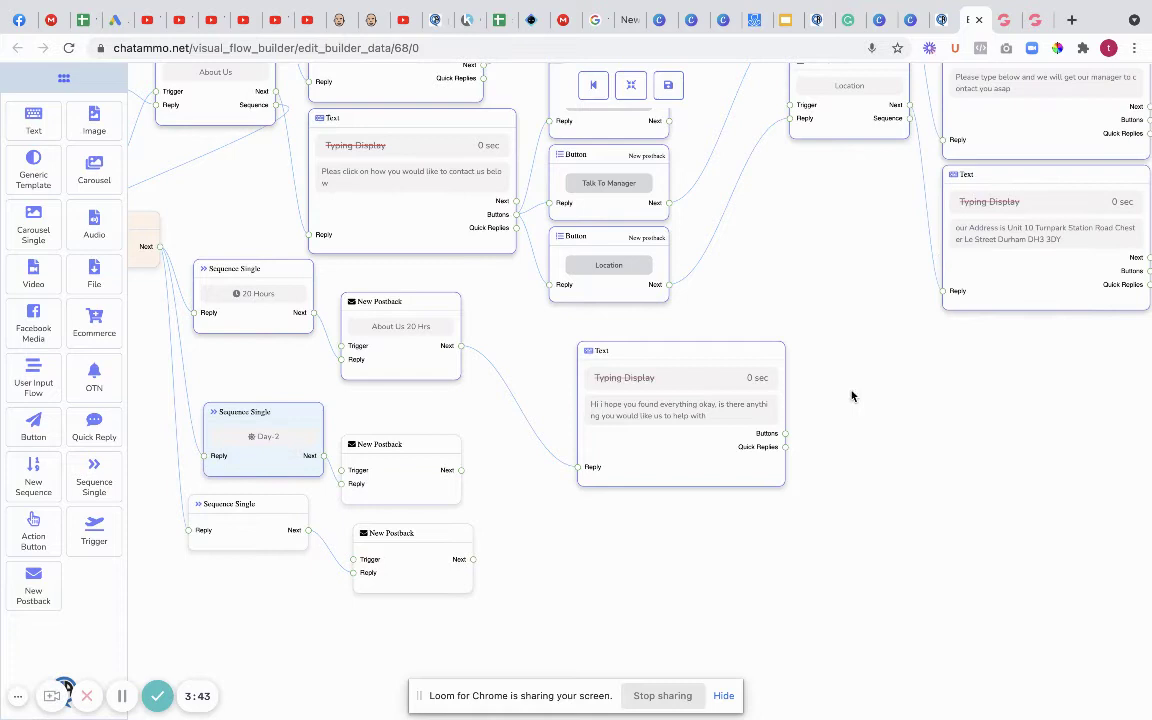
Name the Day-2 step's postback '2 Days Non Promo' and position it beside the step.
left_click_drag(393, 492, 440, 486)
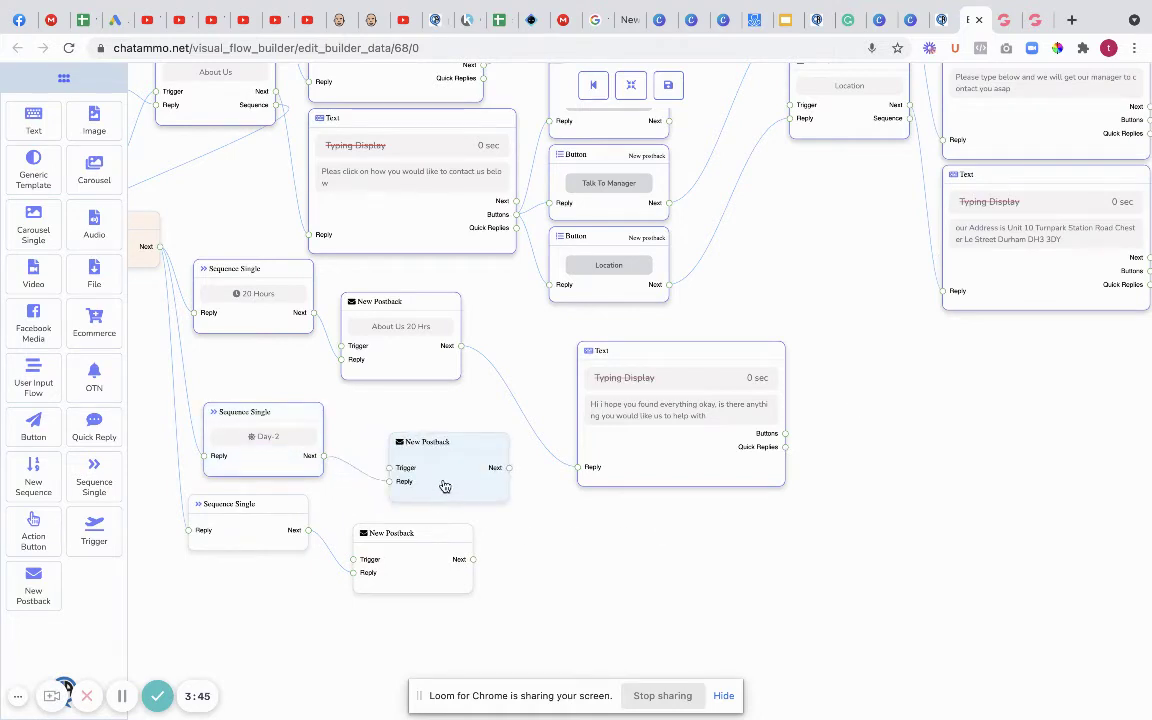
left_click(441, 484)
type("2")
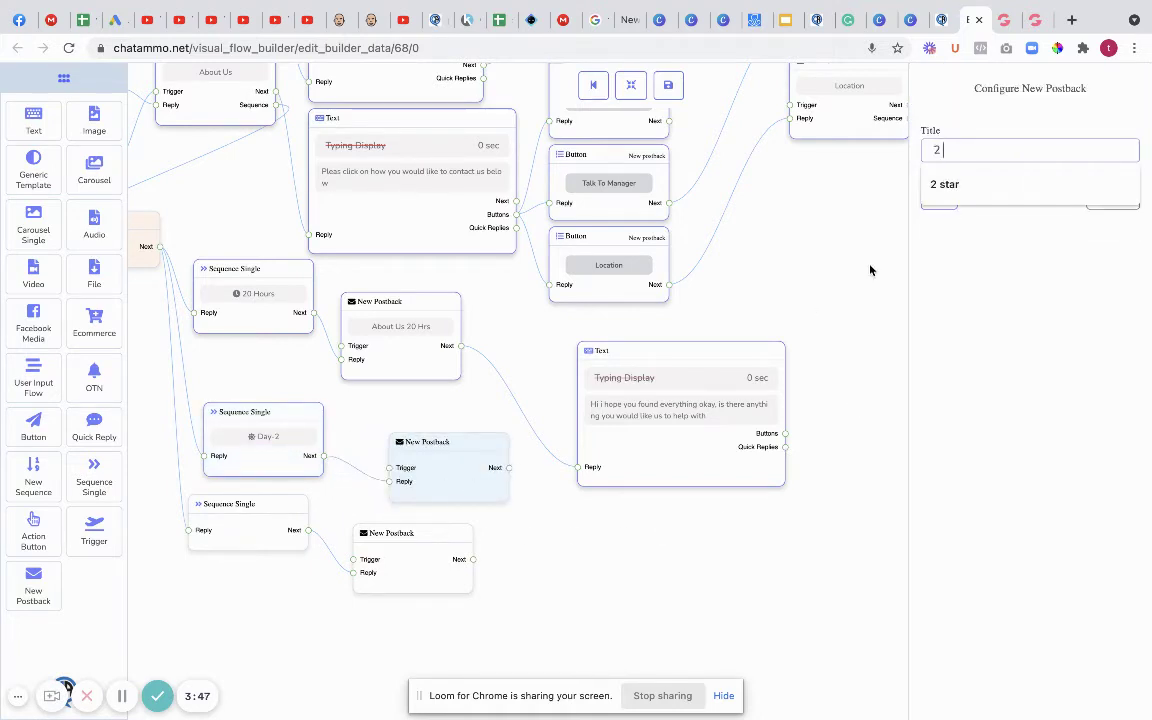
type(" days no")
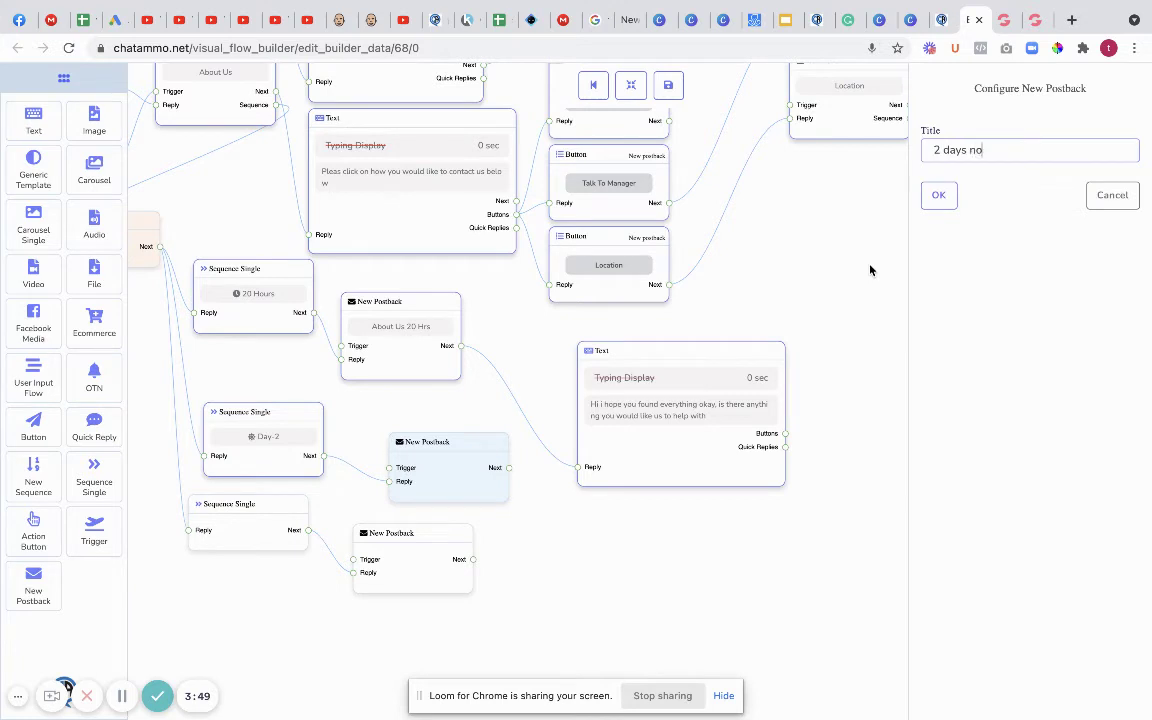
type("n promo")
left_click(938, 197)
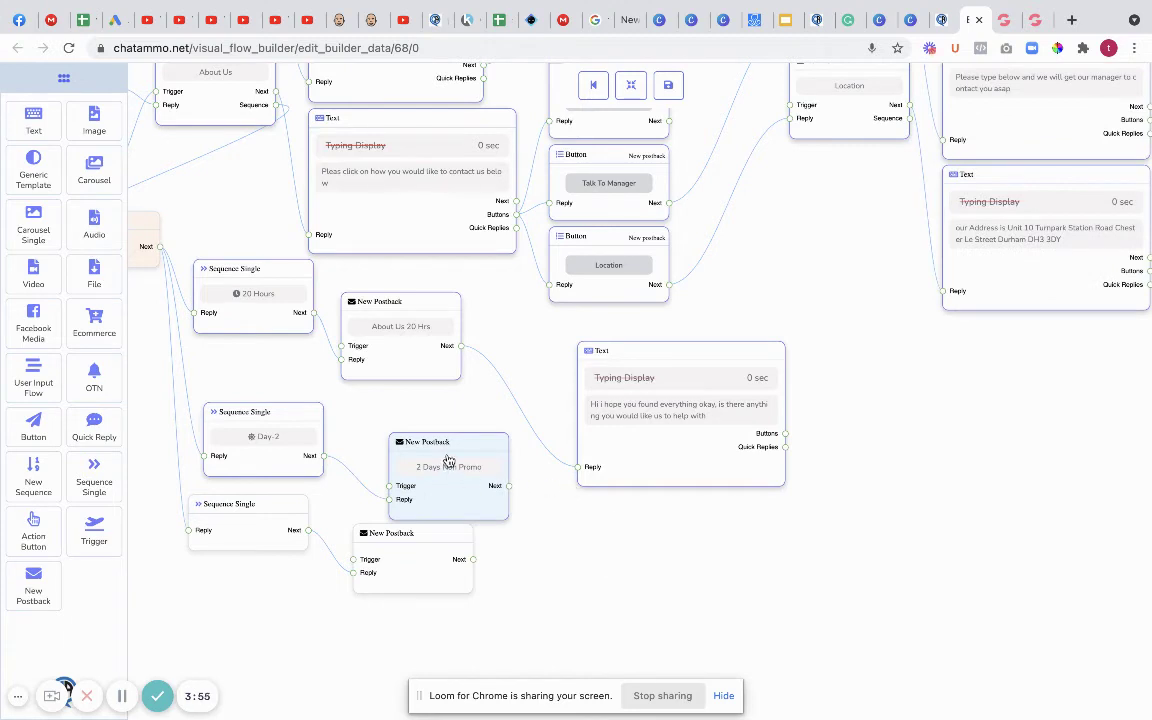
left_click_drag(440, 441, 404, 432)
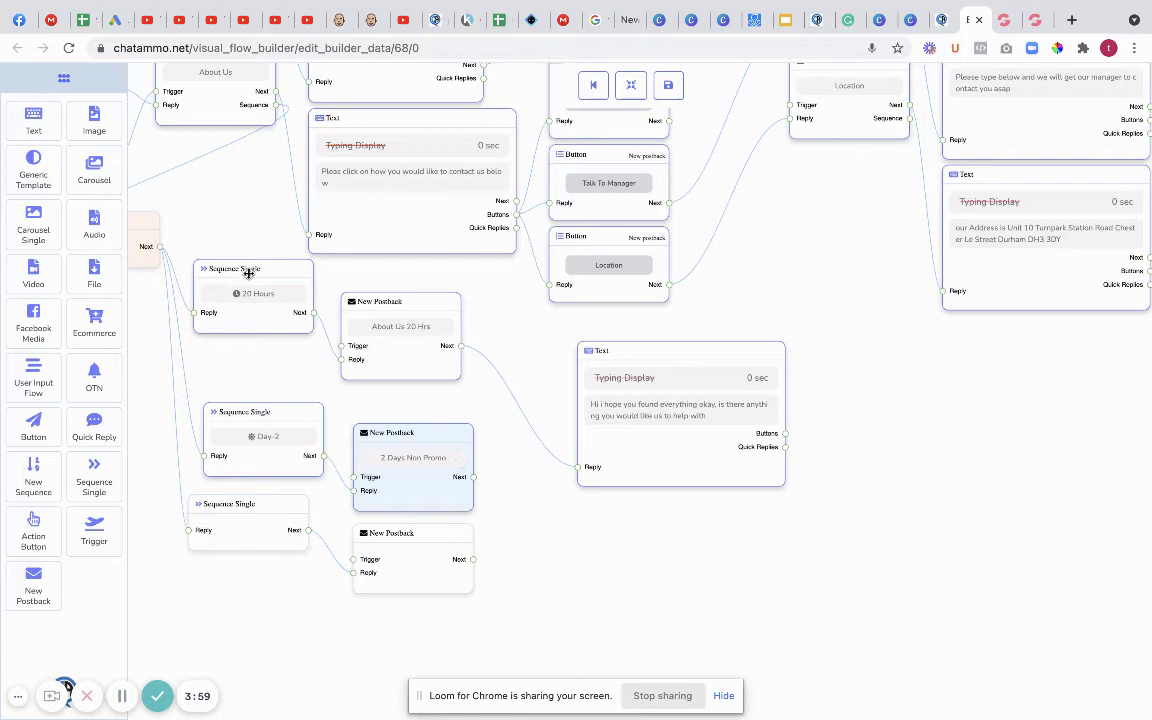
Add an empty text message and connect 2 Days Non Promo's Next port to it.
left_click_drag(33, 120, 556, 537)
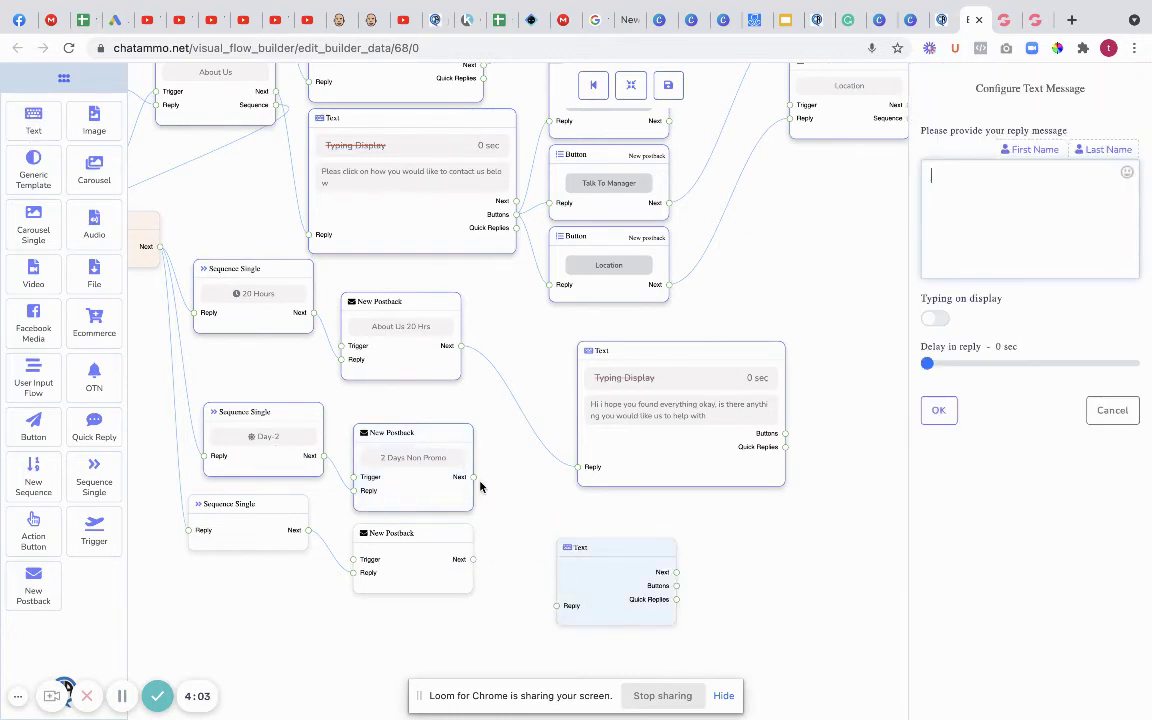
left_click_drag(473, 477, 558, 608)
left_click_drag(794, 560, 648, 553)
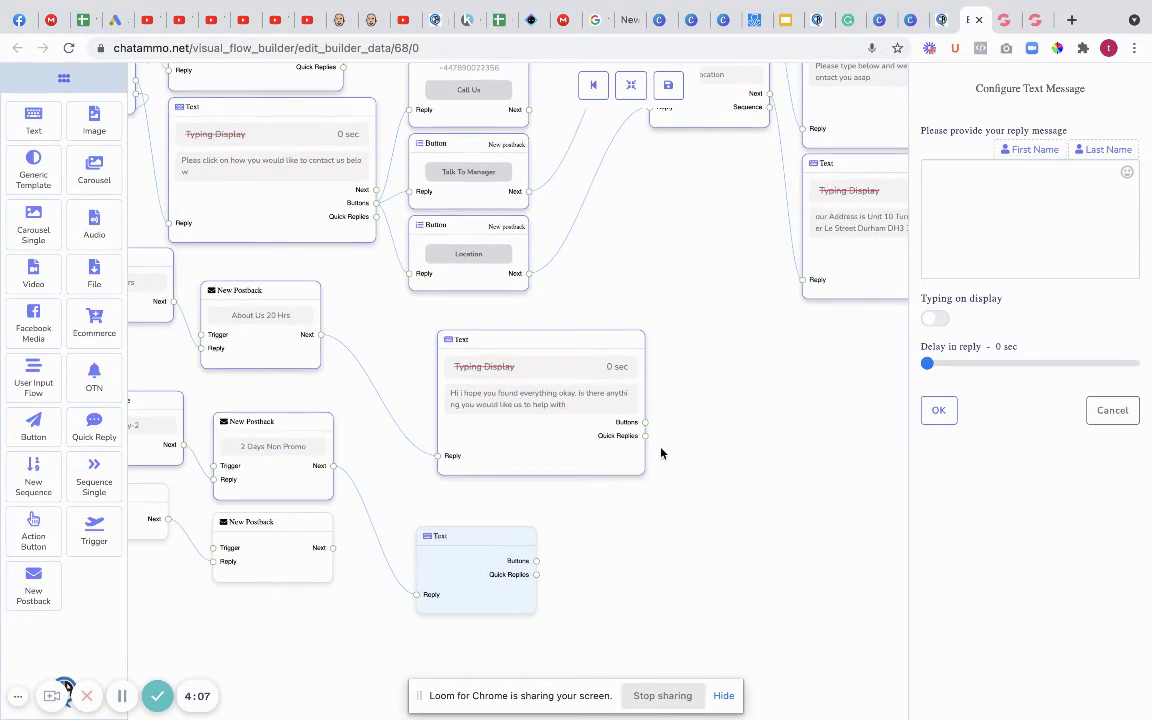
Attach a 'Hell yeah' button to the check-in message that triggers a new postback.
right_click(722, 440)
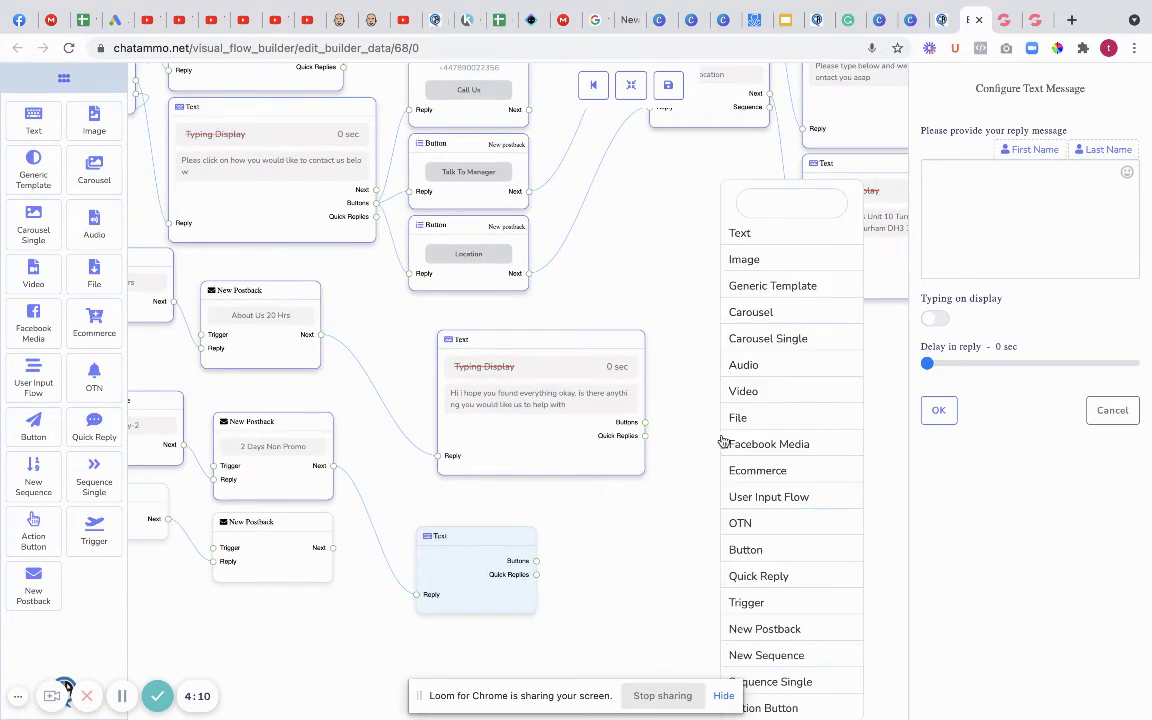
left_click(748, 562)
left_click_drag(805, 565, 752, 385)
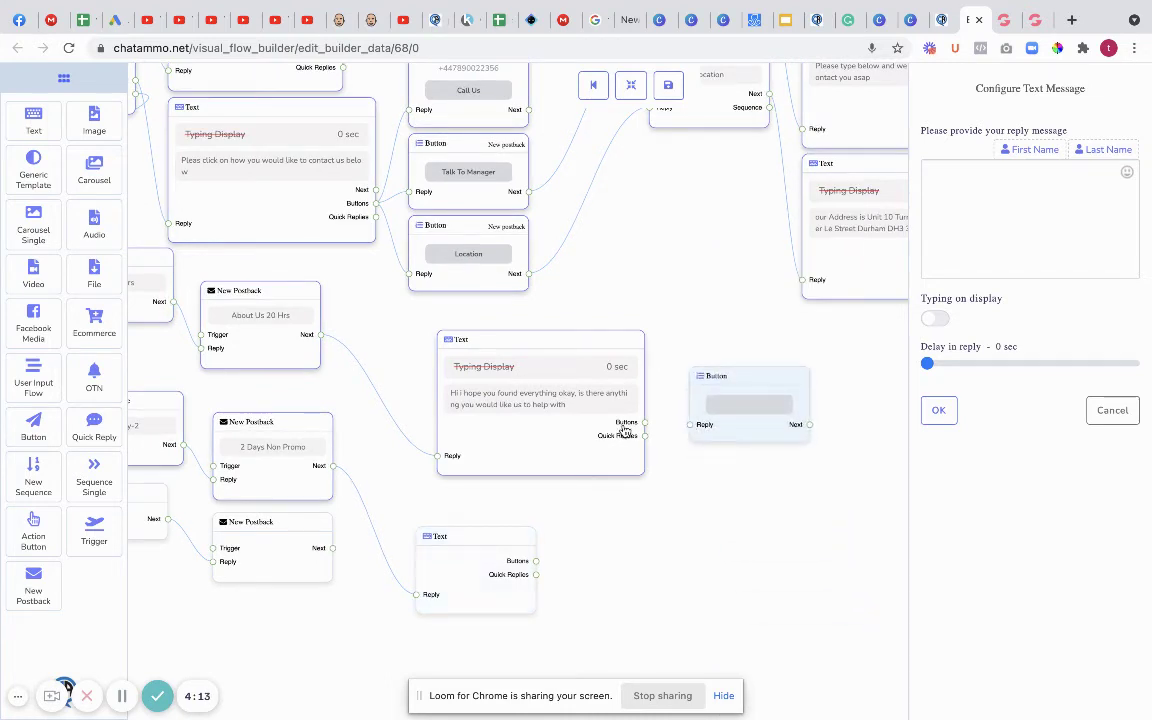
left_click_drag(645, 423, 693, 426)
left_click(795, 384)
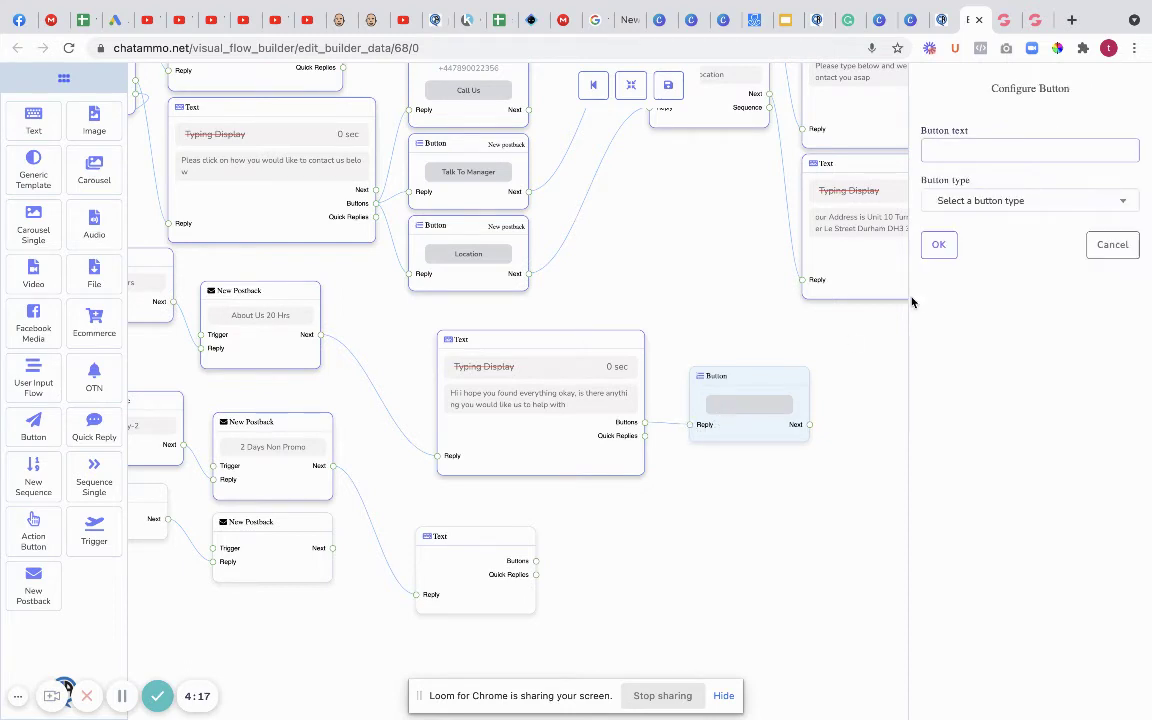
type("Hell yeah")
left_click(985, 206)
left_click(965, 305)
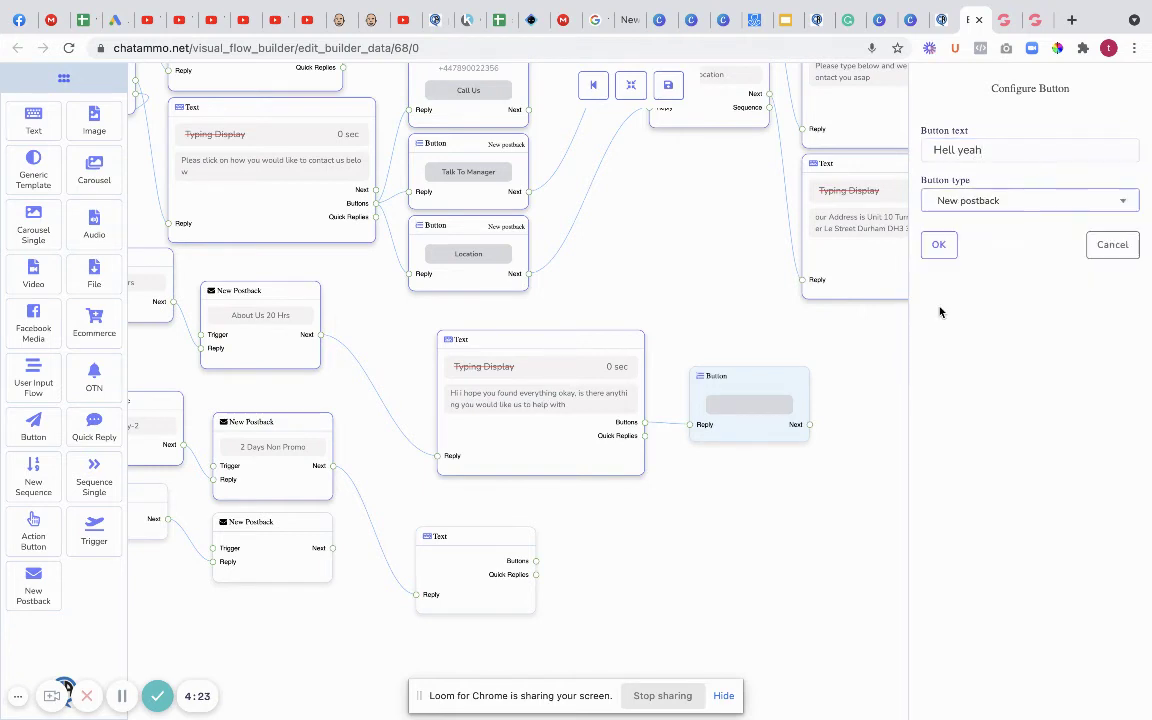
left_click(943, 246)
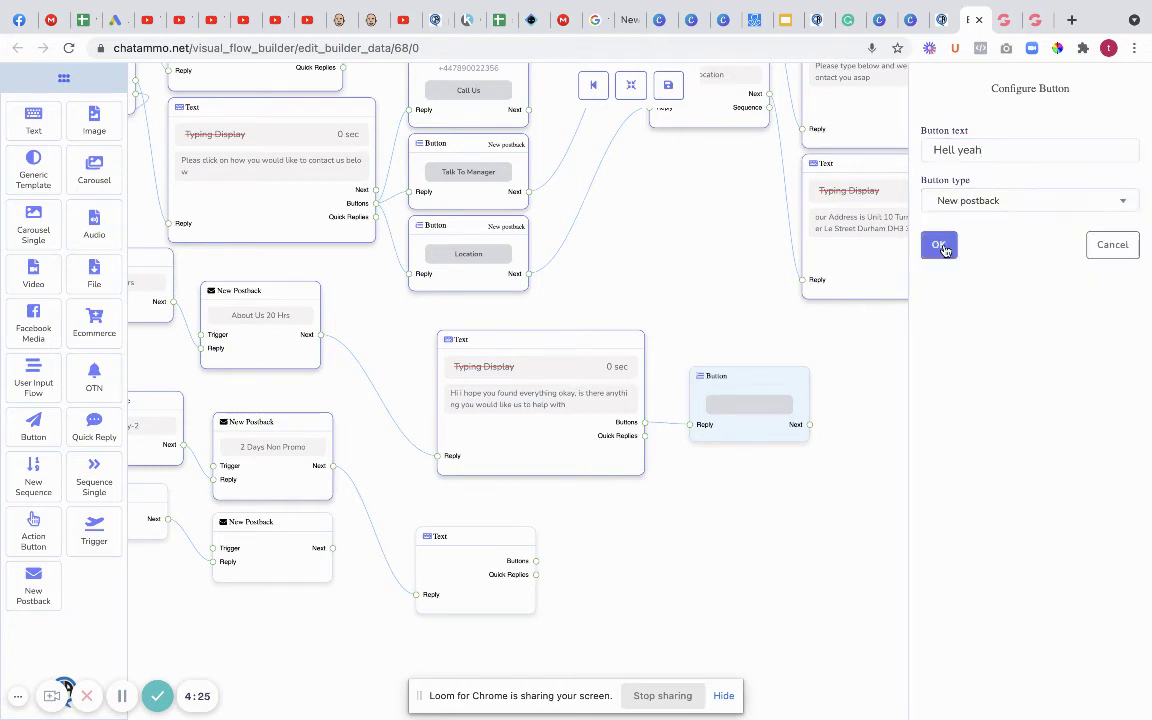
Title the button's new postback 'Hell Yeah'.
left_click(892, 414)
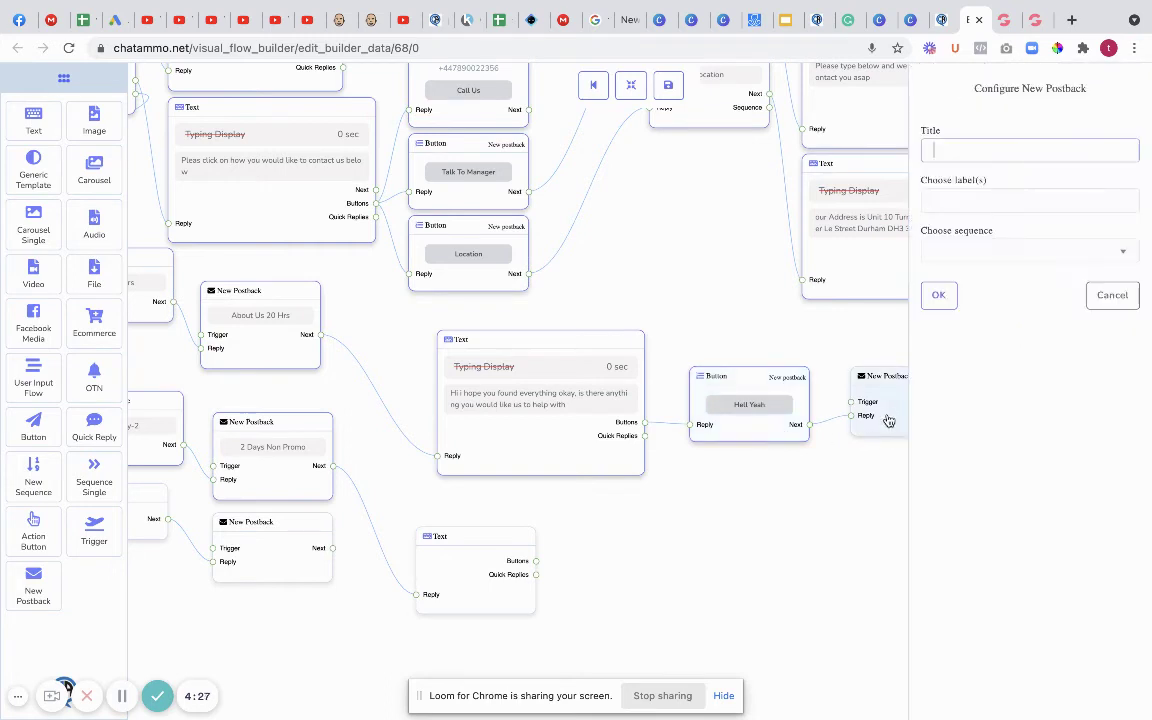
type("hell")
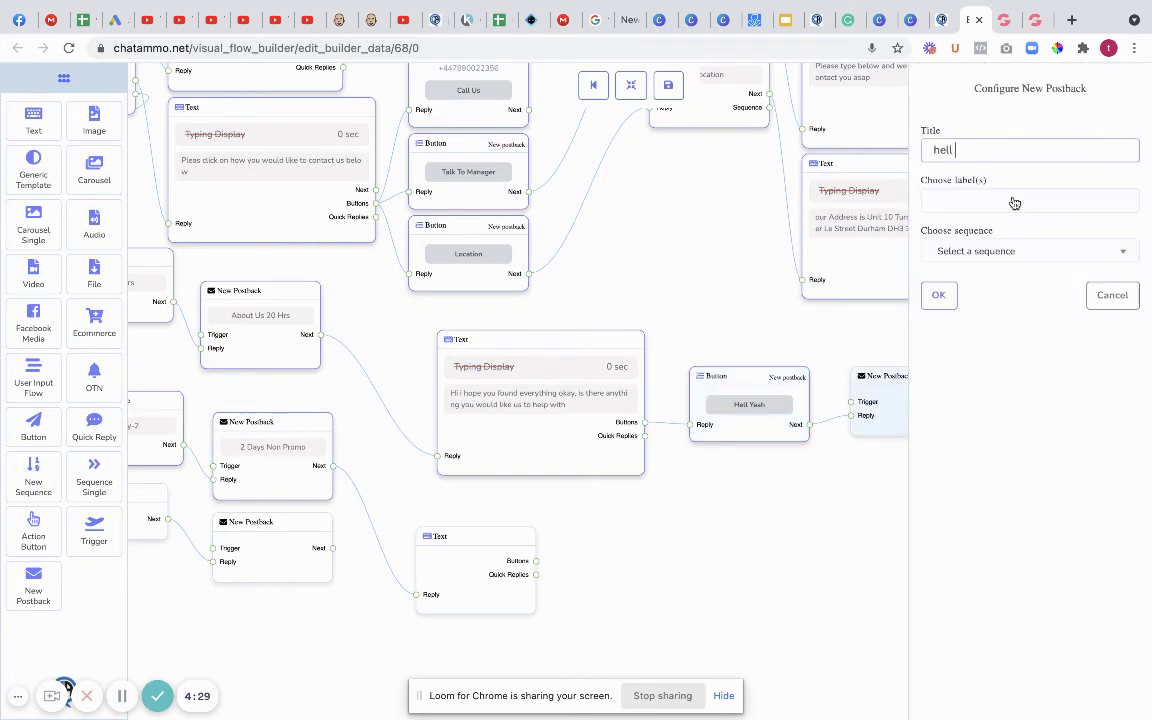
type(" yeah")
left_click(938, 295)
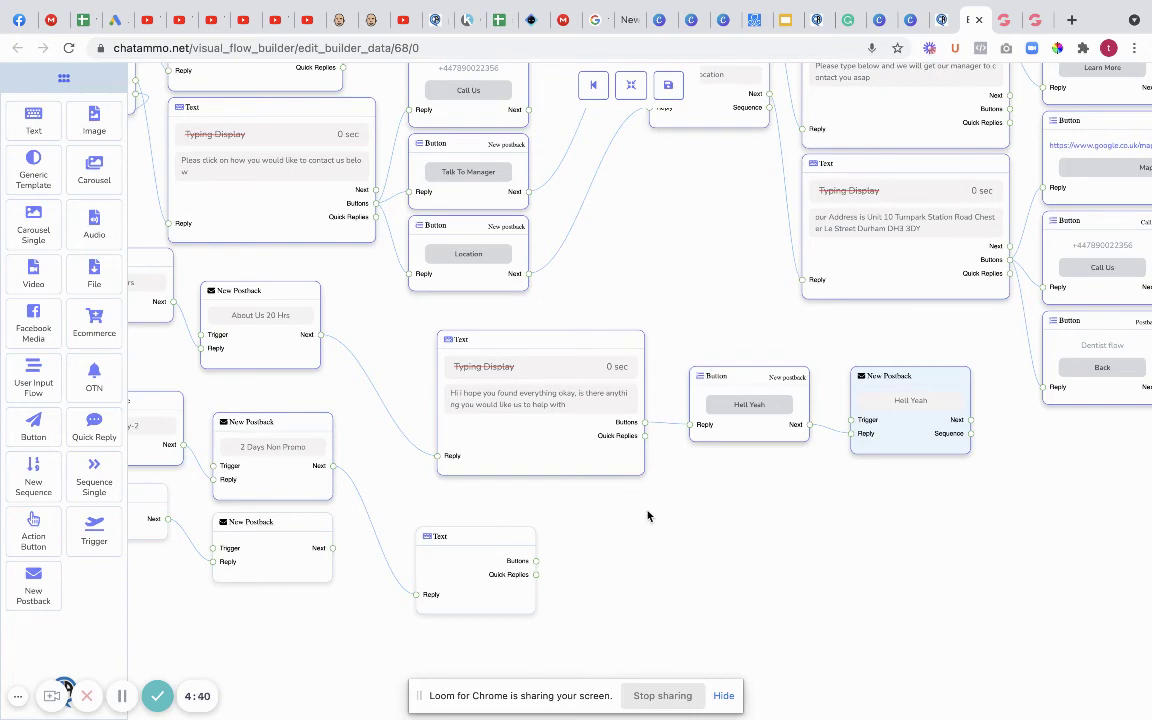
Delete the Hell Yeah postback, the Hell Yeah button and the check-in message.
left_click_drag(643, 514, 710, 537)
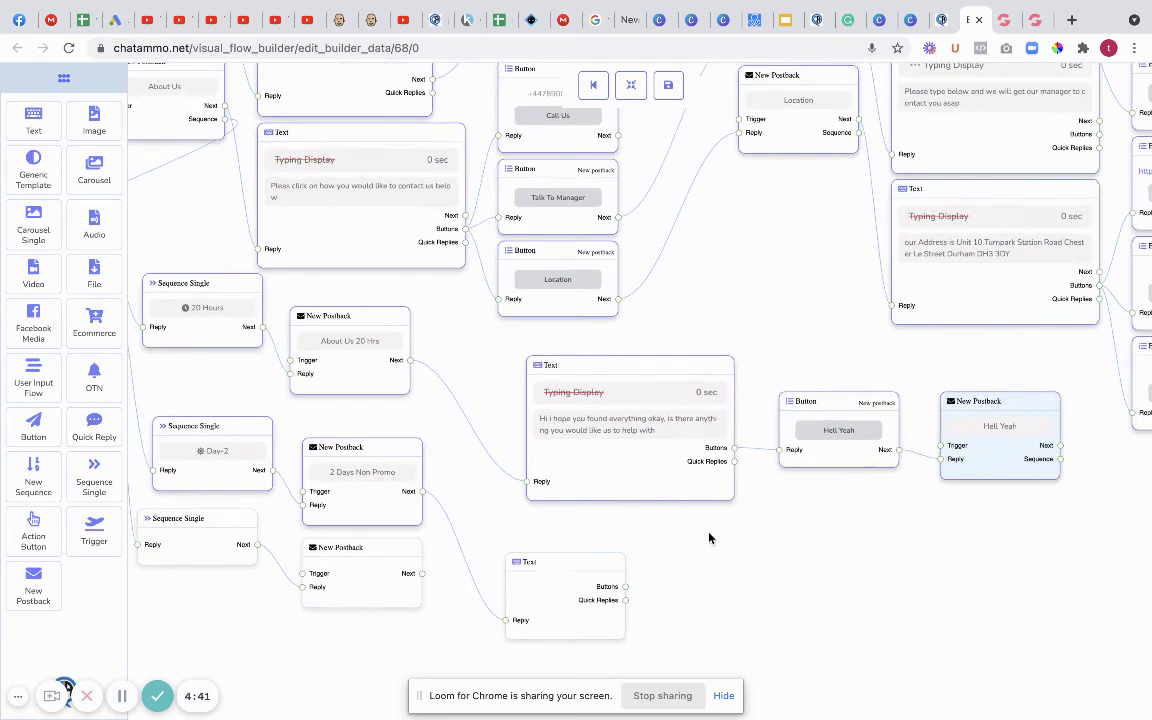
right_click(987, 471)
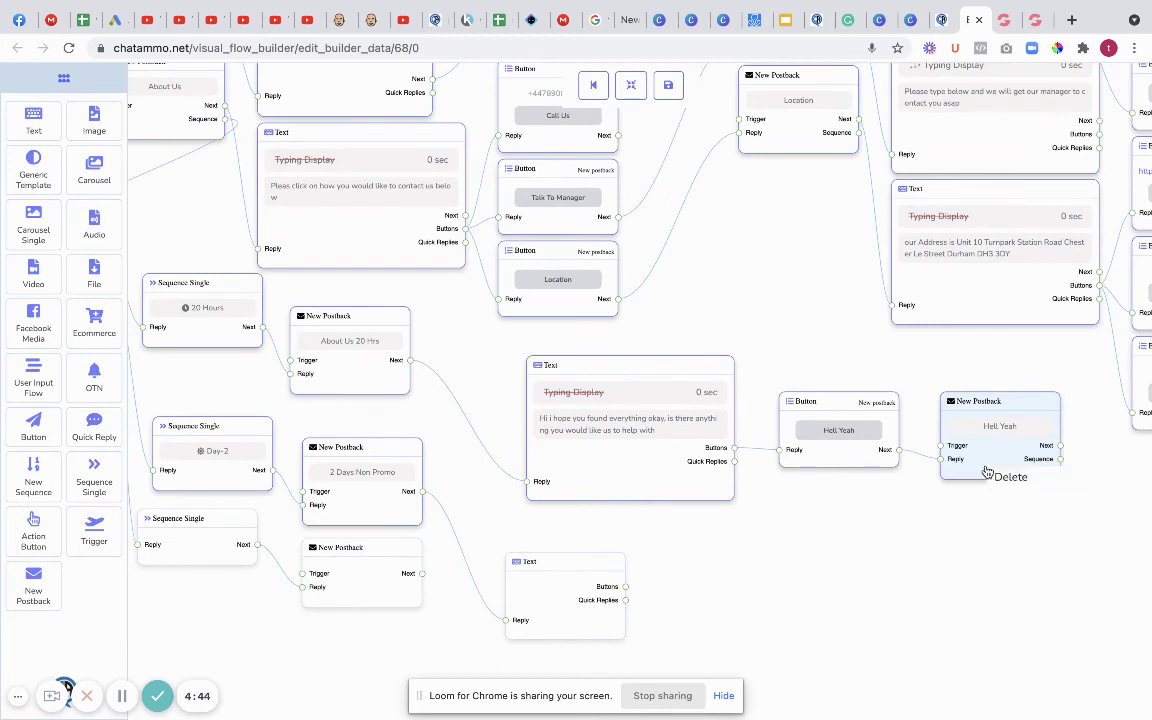
left_click(1010, 477)
right_click(847, 451)
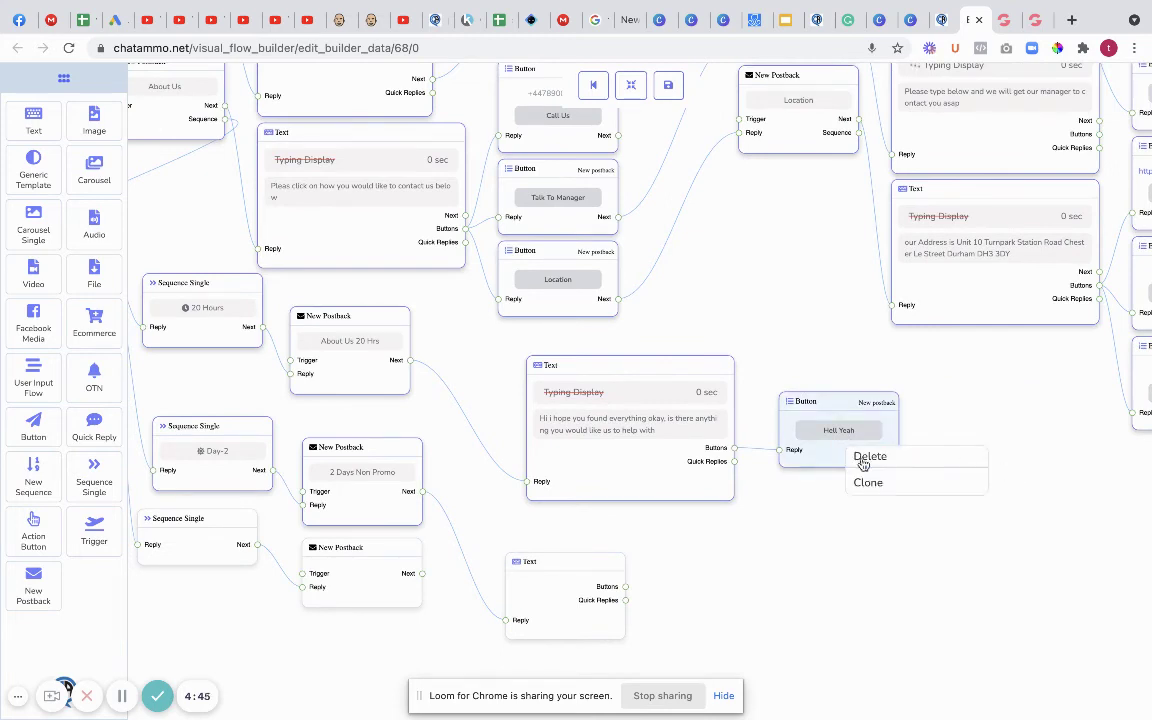
left_click(862, 459)
right_click(635, 455)
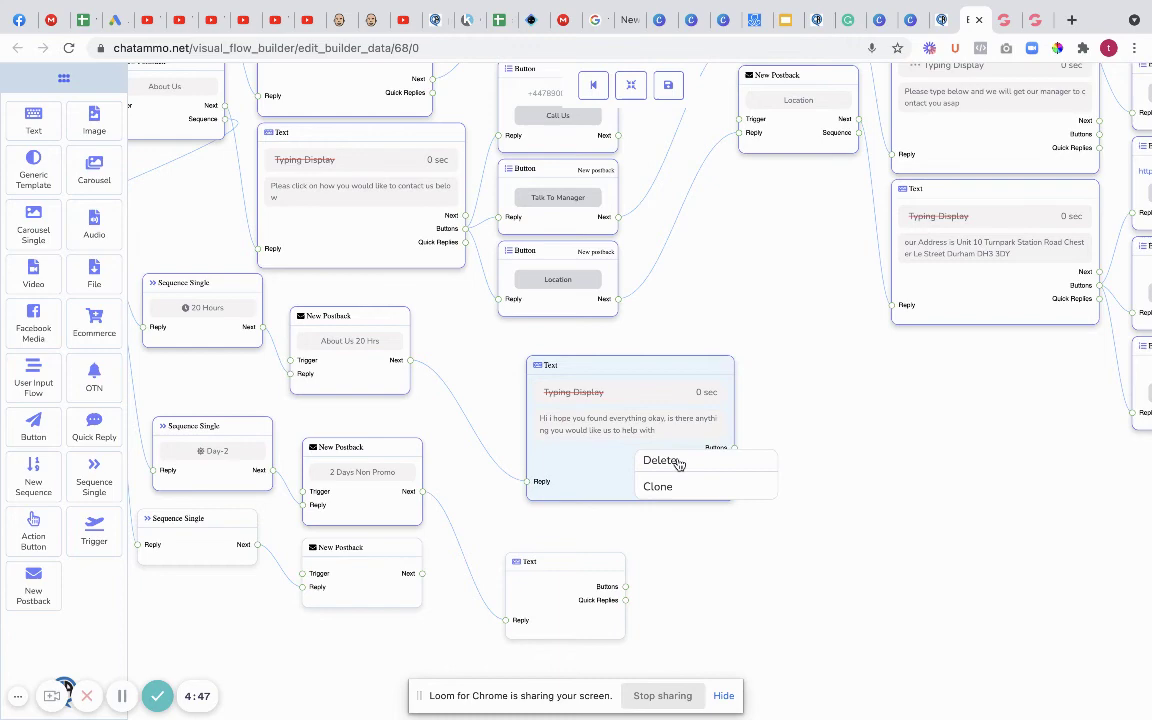
left_click(670, 461)
Delete the empty text, untitled postback, bottom and Day-2 steps, and 2 Days Non Promo postback.
left_click_drag(580, 477, 869, 429)
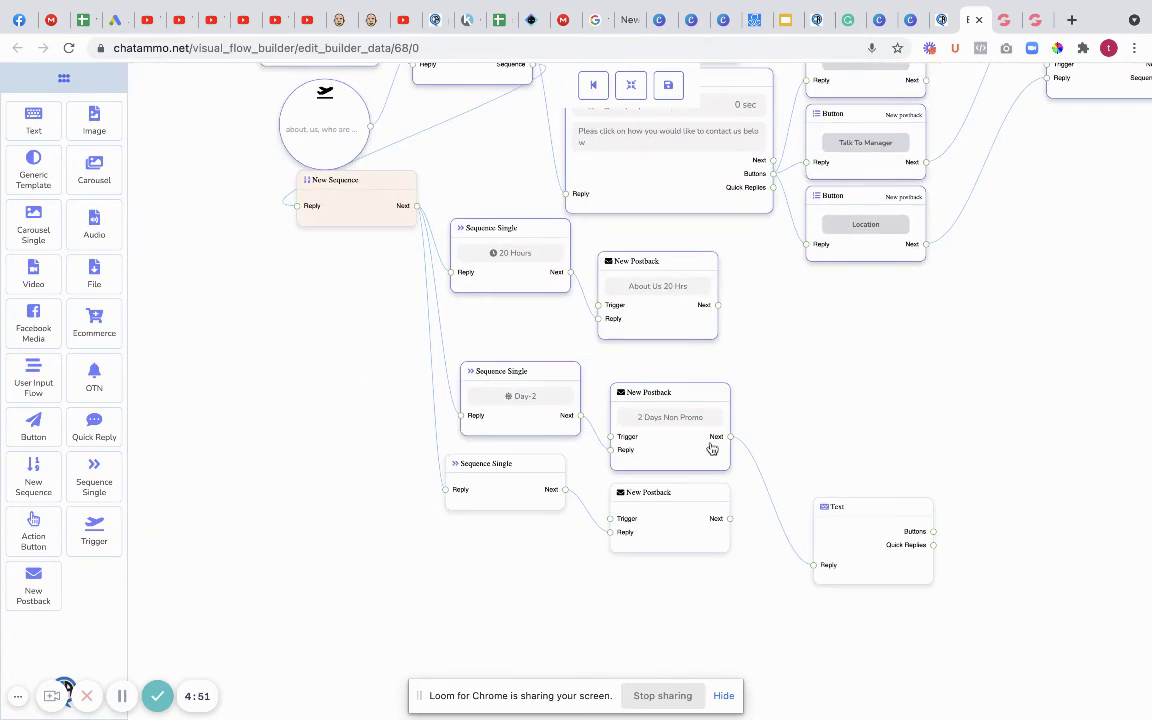
right_click(877, 545)
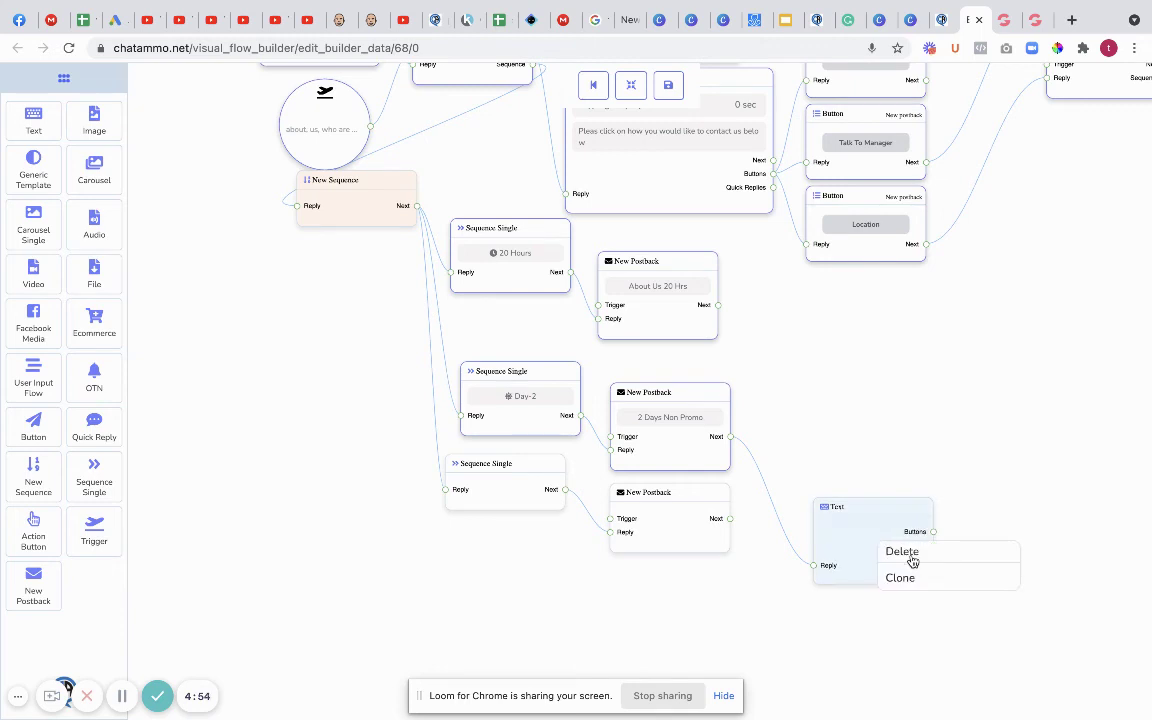
left_click(882, 550)
right_click(685, 512)
left_click(685, 516)
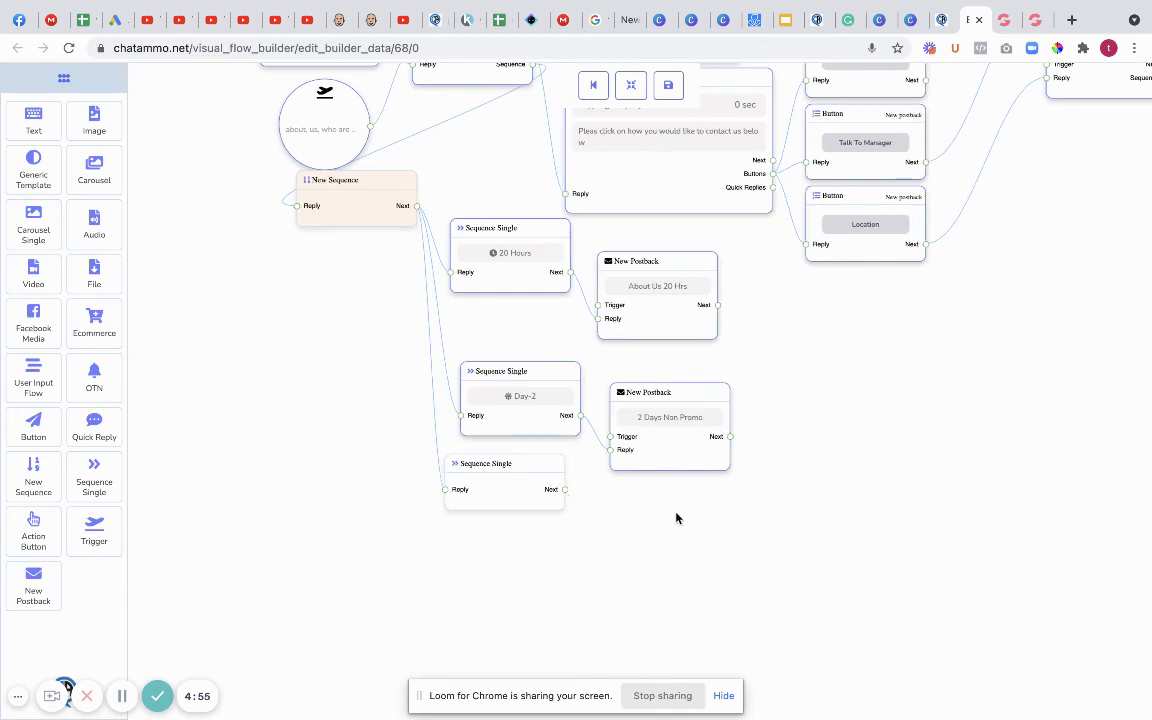
right_click(524, 488)
left_click(527, 490)
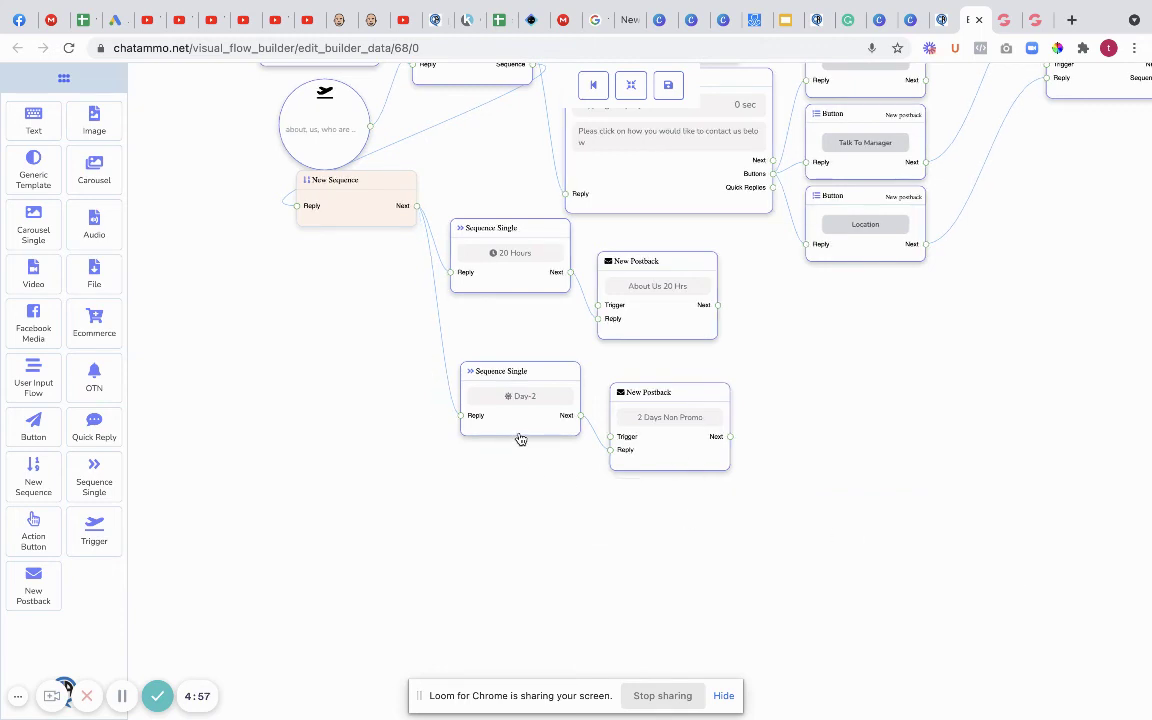
right_click(522, 422)
left_click(542, 437)
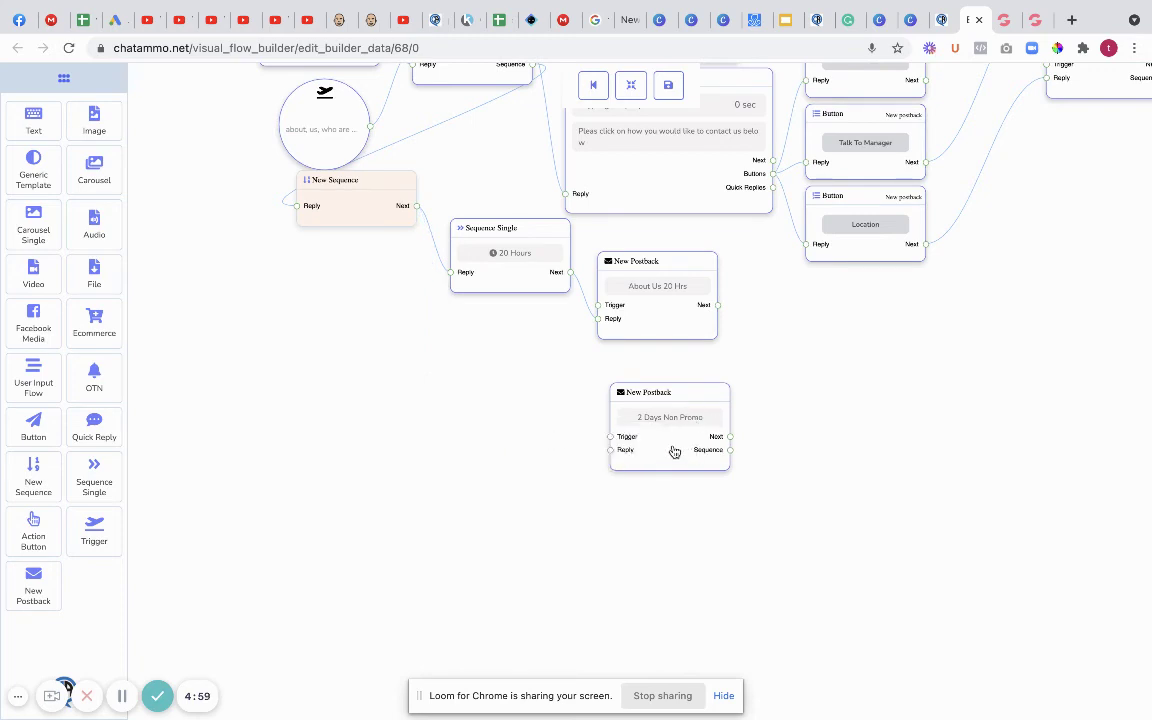
right_click(674, 450)
left_click(703, 459)
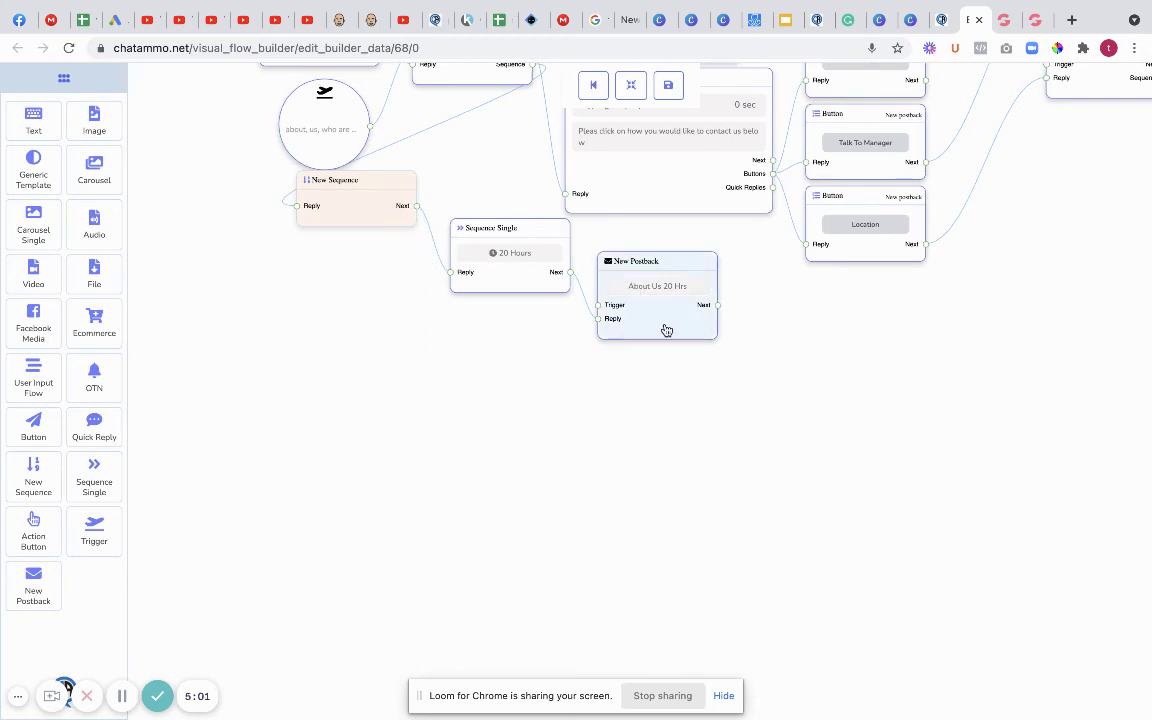
Delete the About Us 20 Hrs postback, the 20 Hours step and the New Sequence node.
right_click(656, 322)
left_click(690, 336)
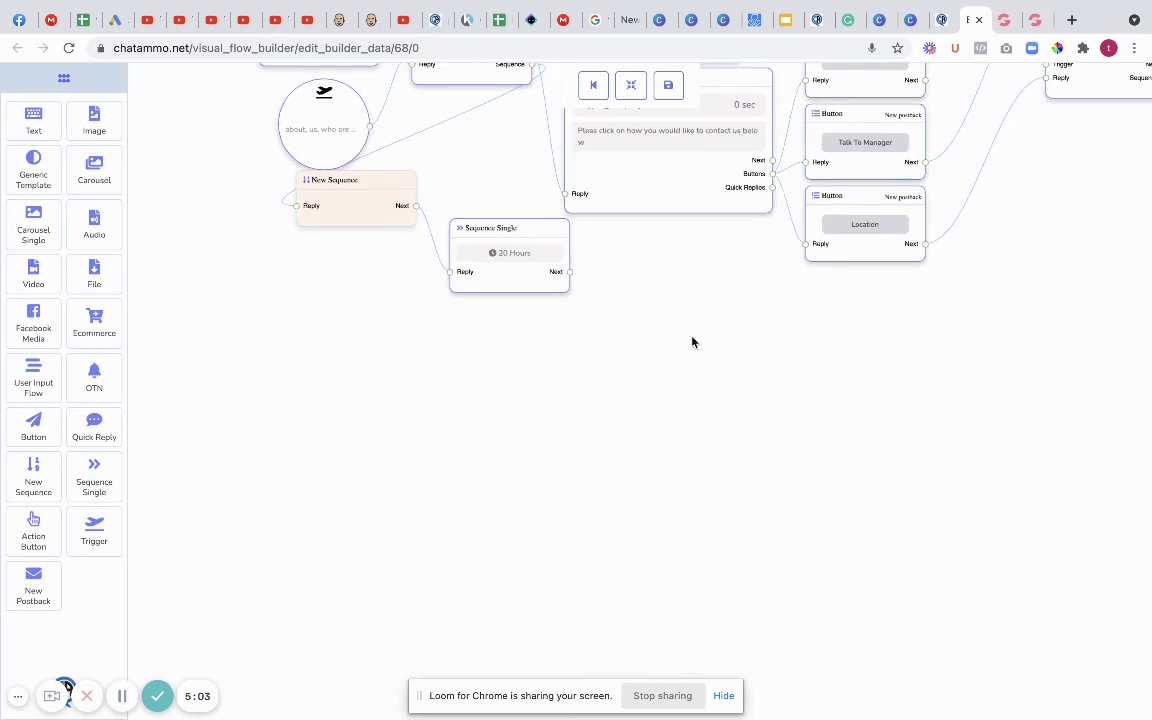
right_click(499, 266)
left_click(528, 276)
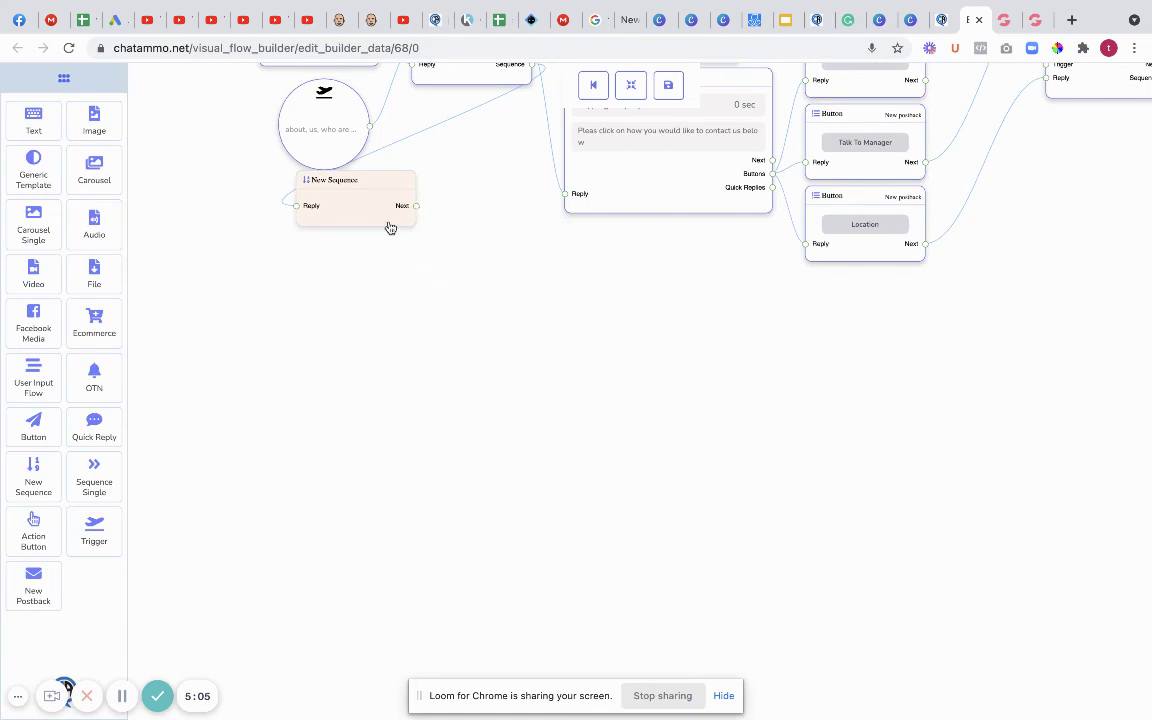
right_click(382, 220)
left_click(405, 232)
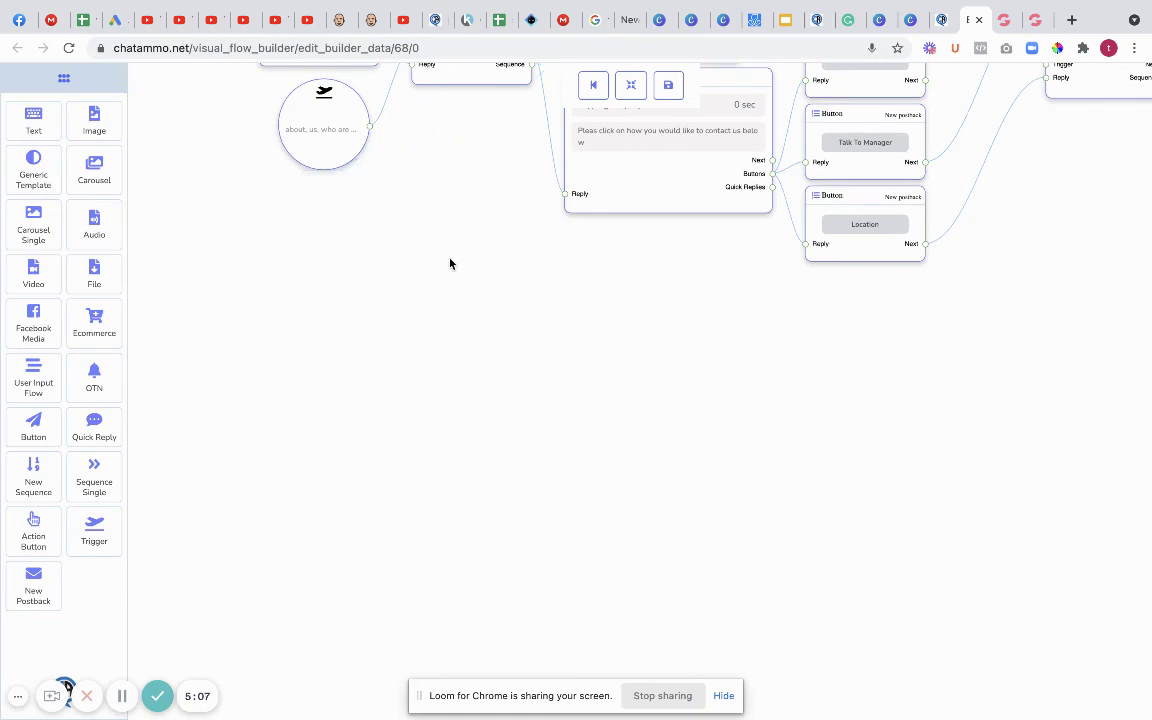
left_click_drag(450, 262, 591, 589)
left_click_drag(591, 478, 517, 492)
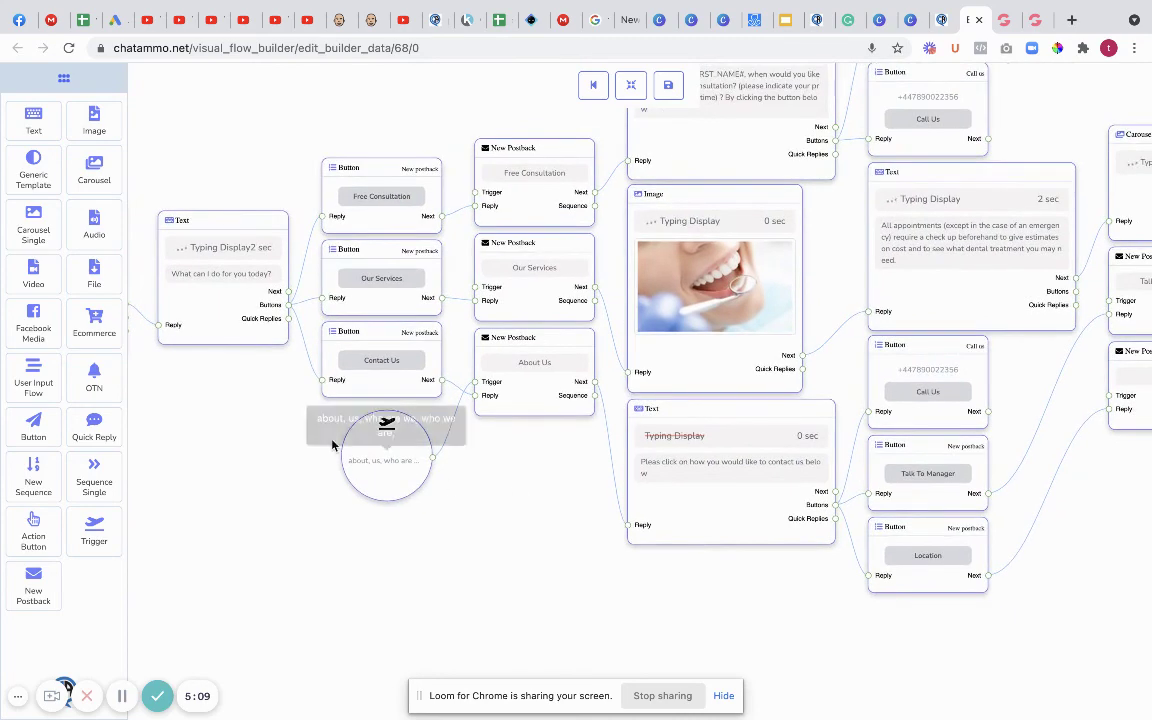